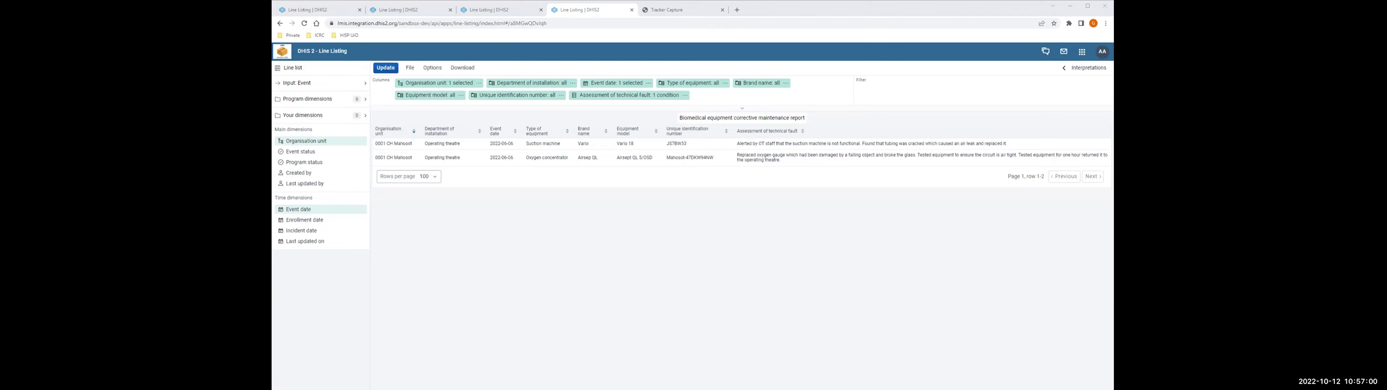
Switch to Tracker Capture and open the new equipment registration form for 0001 CH Mahosot to examine its enrollment and profile fields
left_click(672, 11)
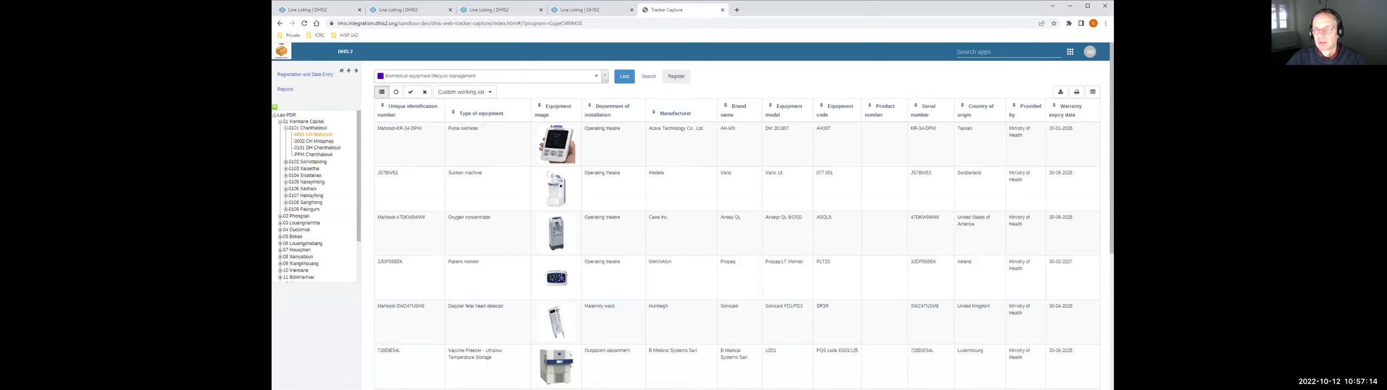
left_click(676, 76)
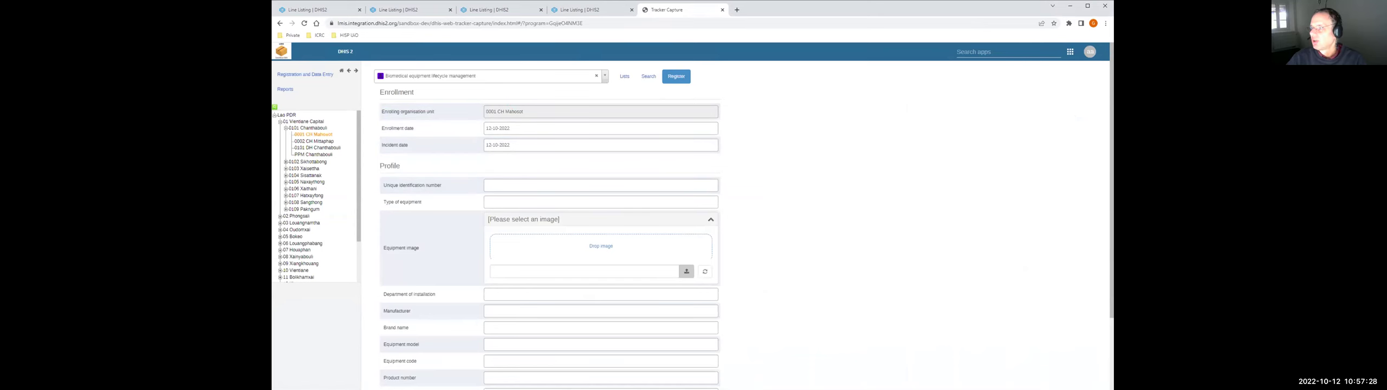
left_click_drag(1110, 104, 1108, 179)
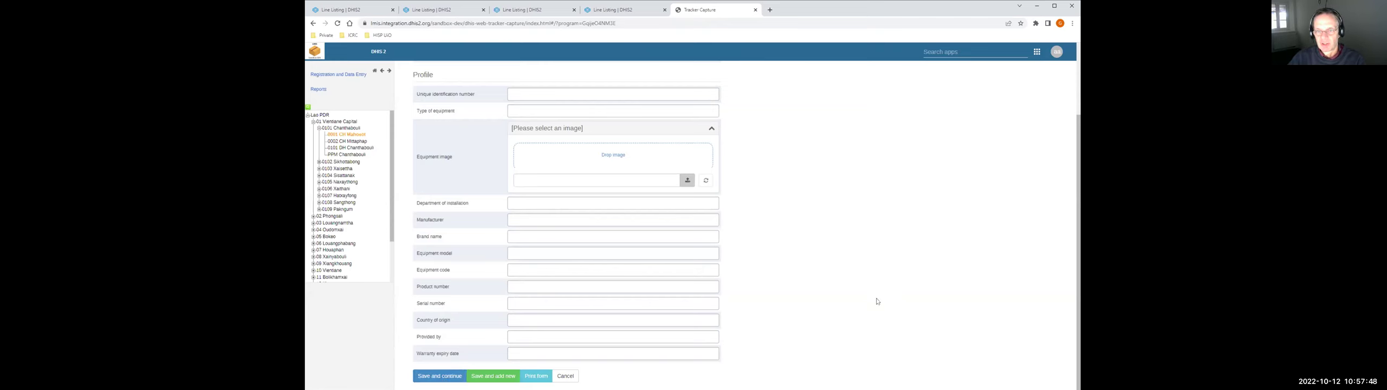
scroll(878, 302, "up", 3)
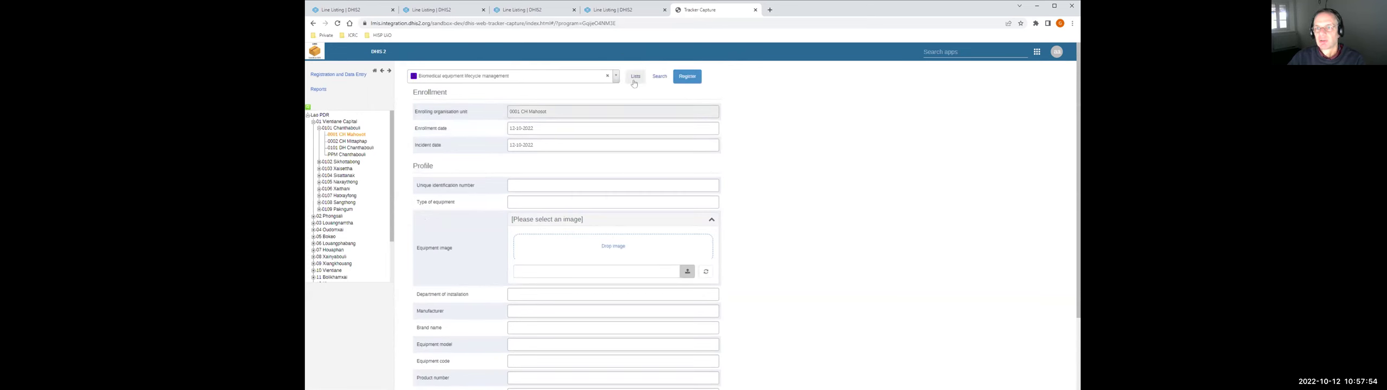
Return to the equipment list and open the pulse oximeter record to examine its timeline, transfer data and profile
left_click(313, 24)
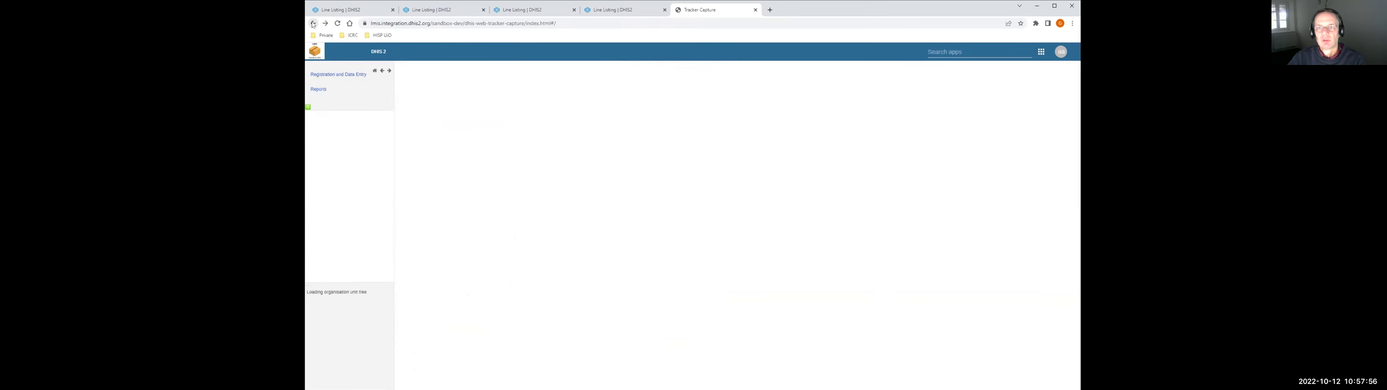
left_click(636, 178)
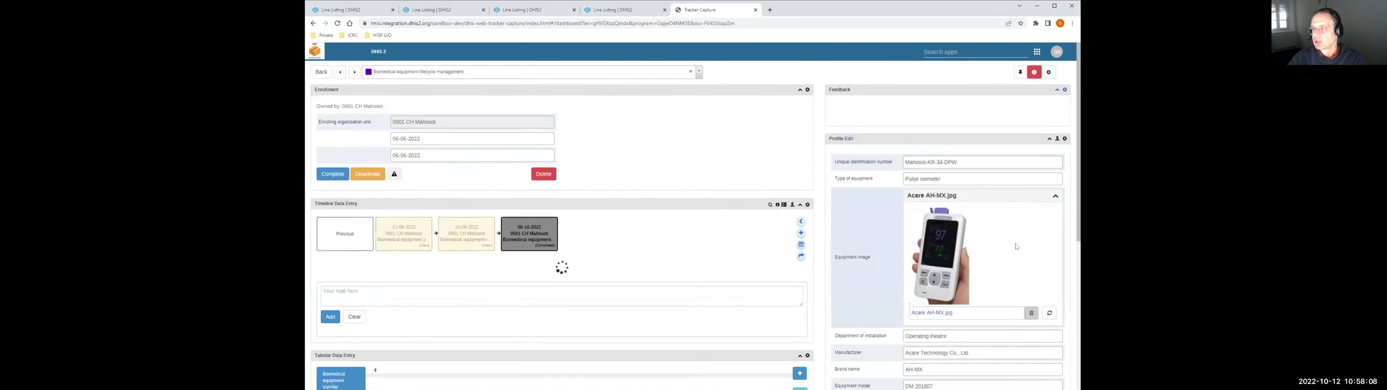
scroll(1017, 247, "down", 1)
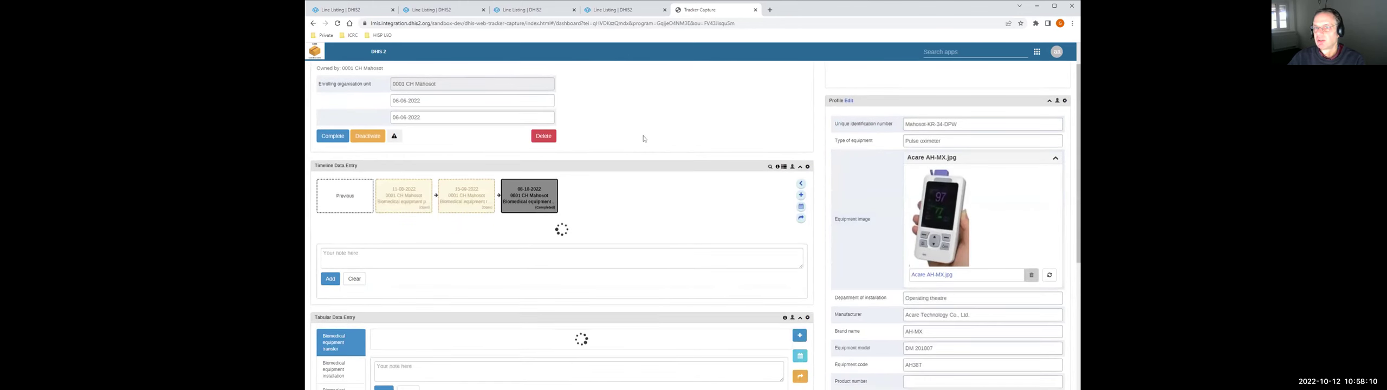
scroll(648, 111, "down", 3)
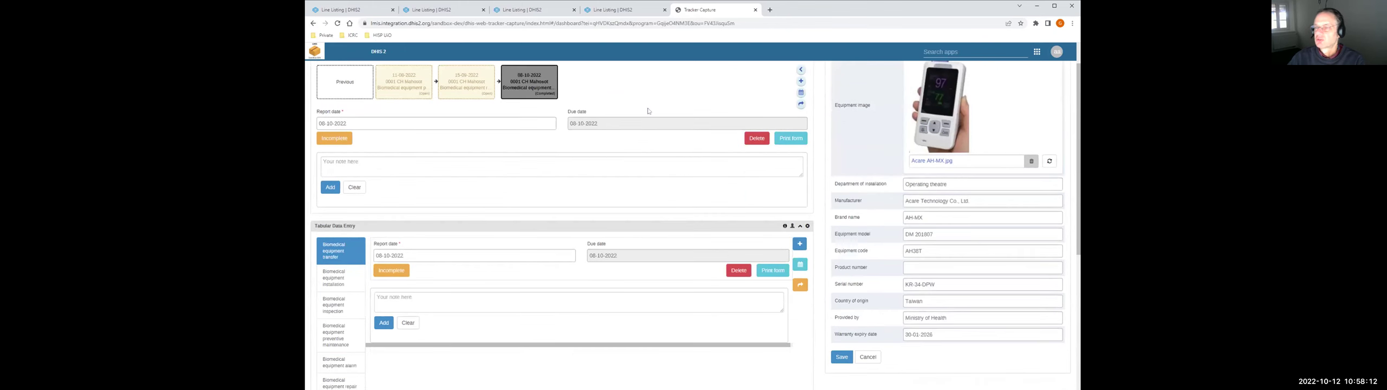
scroll(649, 111, "up", 3)
scroll(1059, 184, "down", 2)
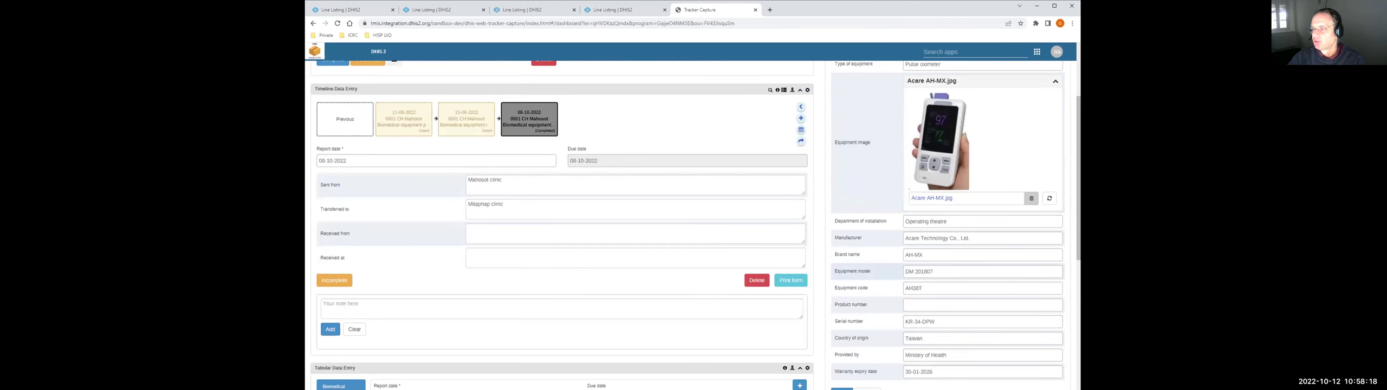
scroll(1018, 141, "down", 2)
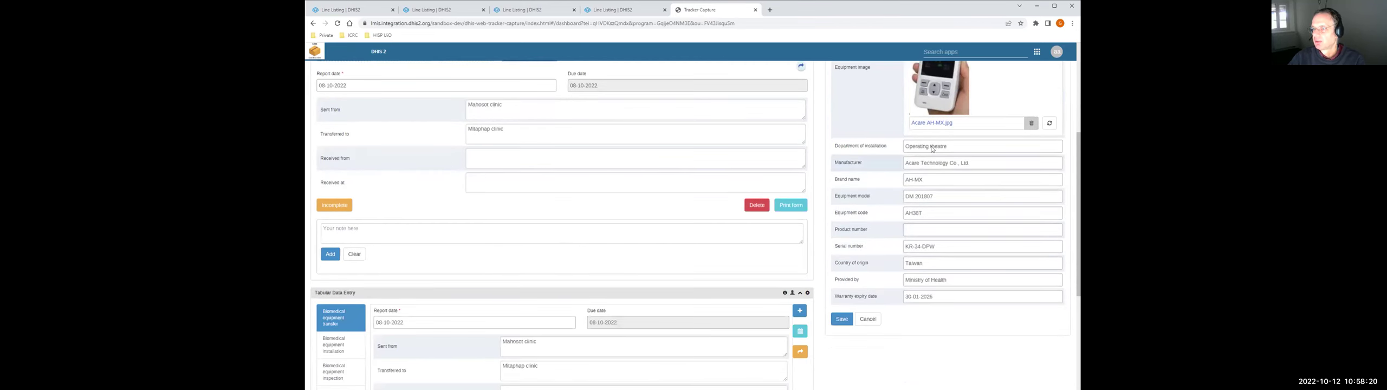
Fill in the product number in the pulse oximeter's profile and save the profile
left_click(956, 230)
type("DASDETHAZ00001")
key("ctrl+z")
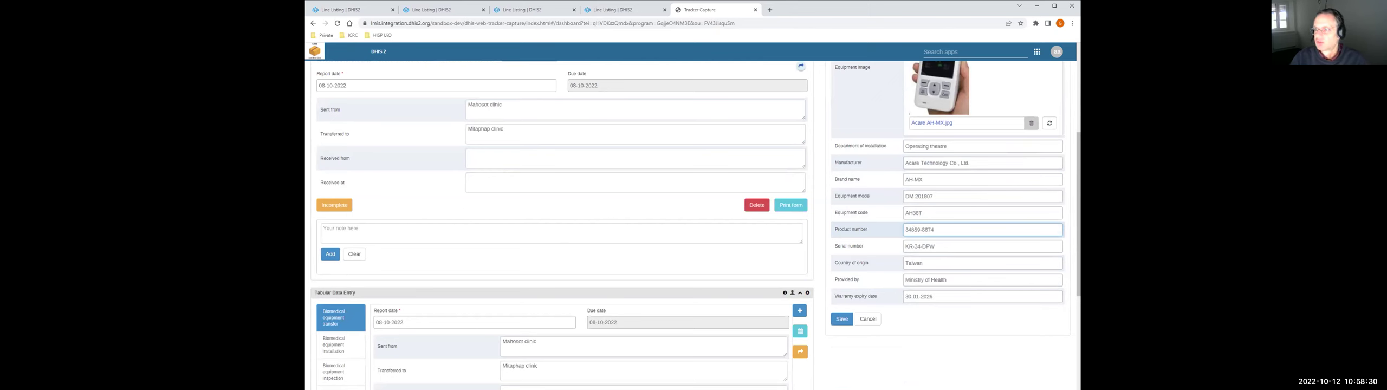
left_click(842, 319)
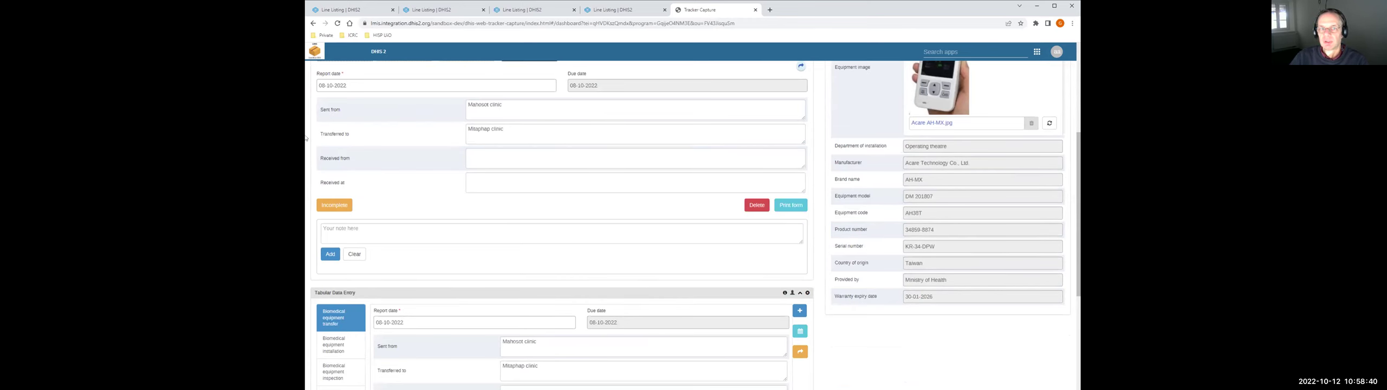
Switch to the Maintenance app and open the list of programs
left_click_drag(305, 138, 332, 133)
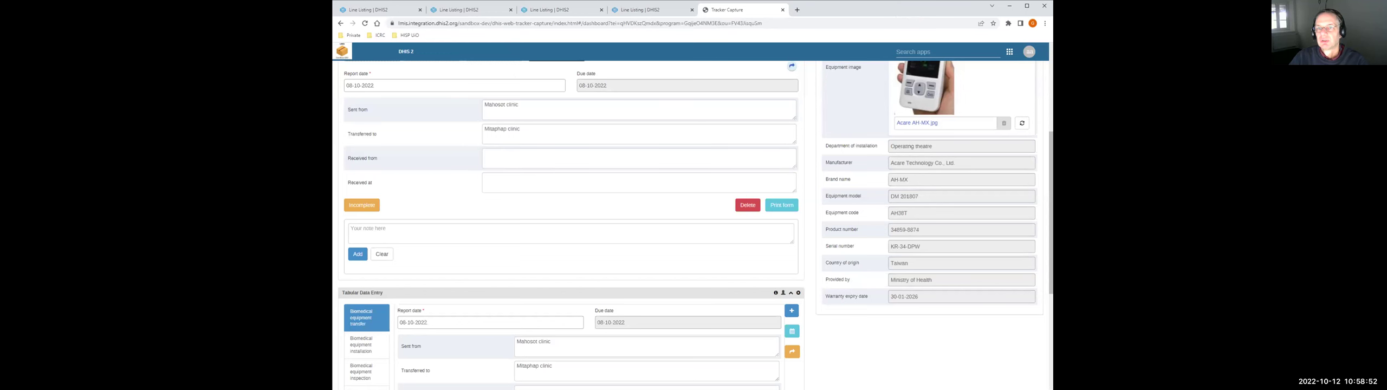
scroll(442, 46, "up", 2)
scroll(442, 46, "up", 2)
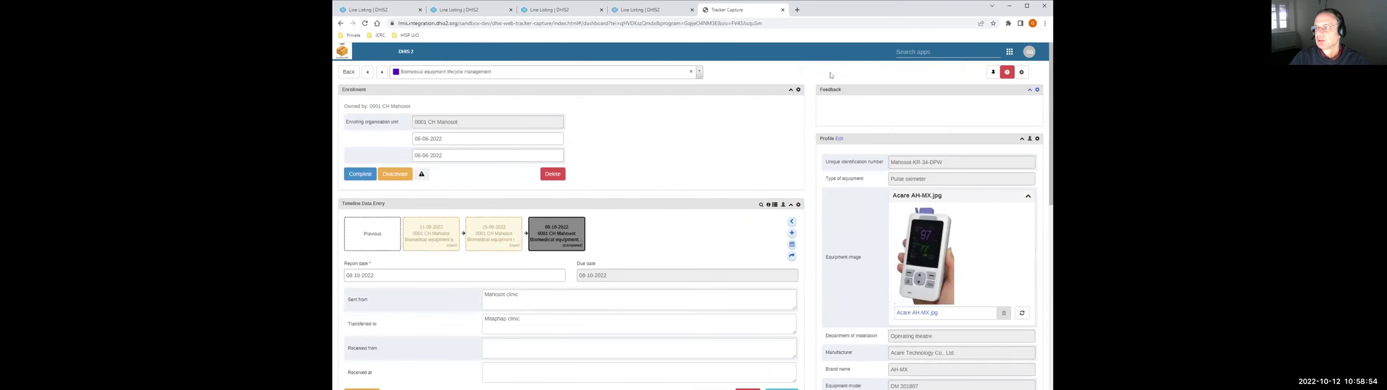
left_click(1011, 52)
left_click(874, 86)
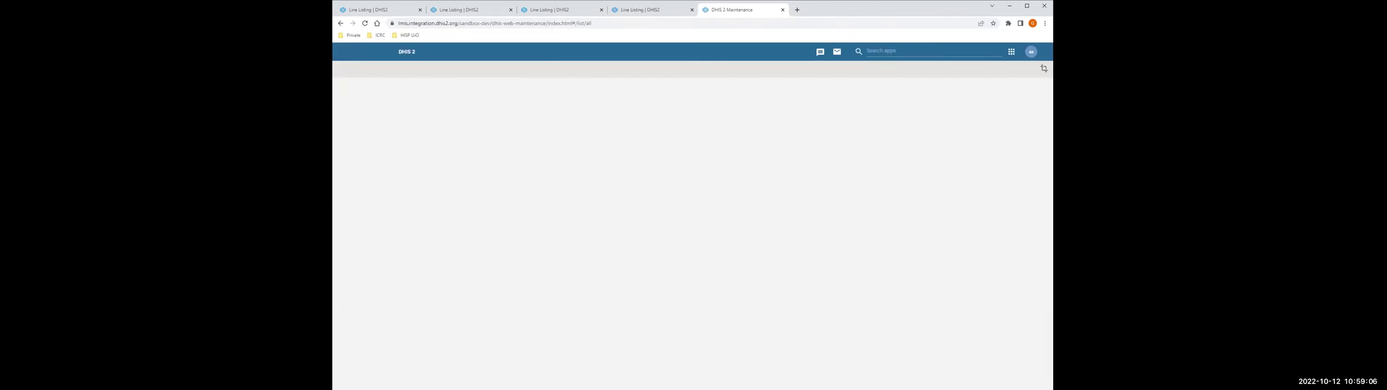
left_click(832, 70)
left_click(376, 98)
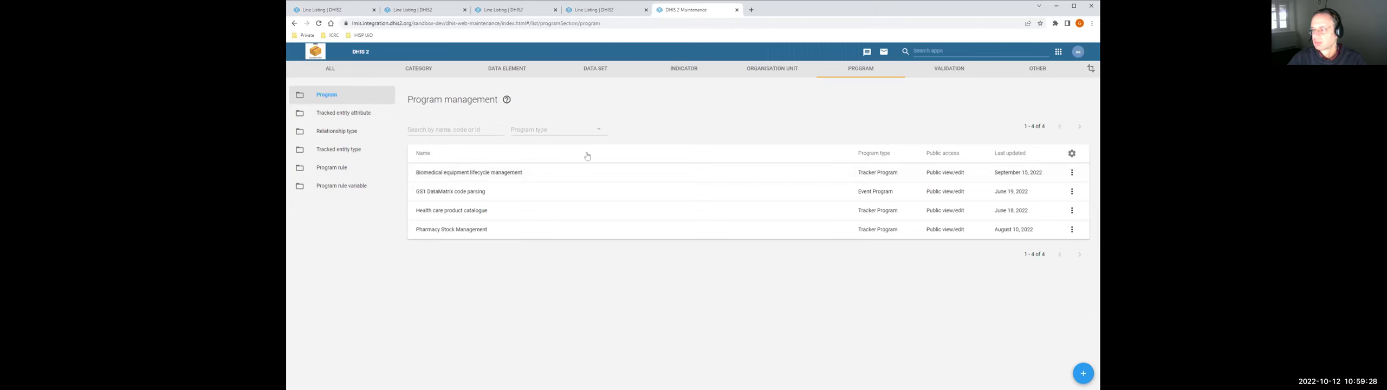
Open the Biomedical equipment lifecycle management program and review its program details and enrollment details
left_click(1083, 374)
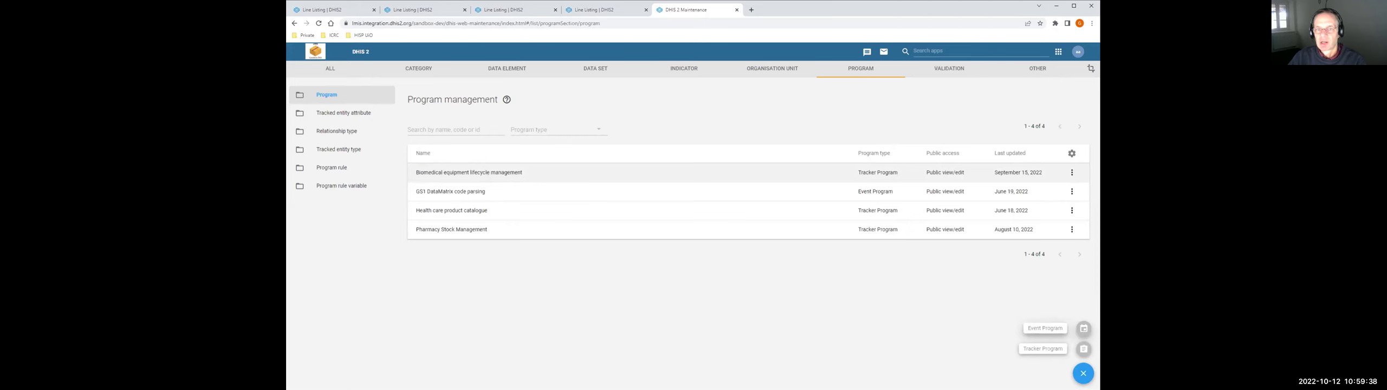
left_click(488, 179)
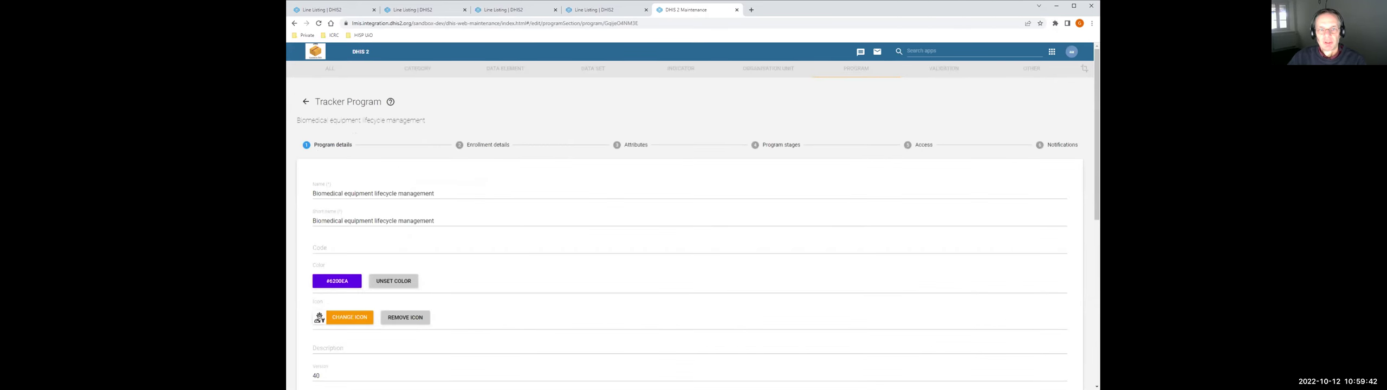
scroll(485, 177, "down", 10)
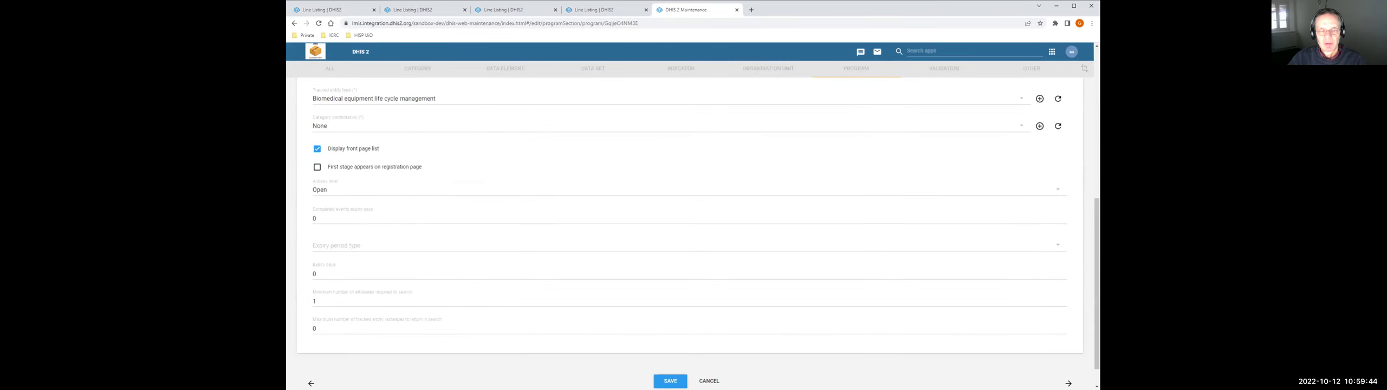
scroll(489, 177, "up", 10)
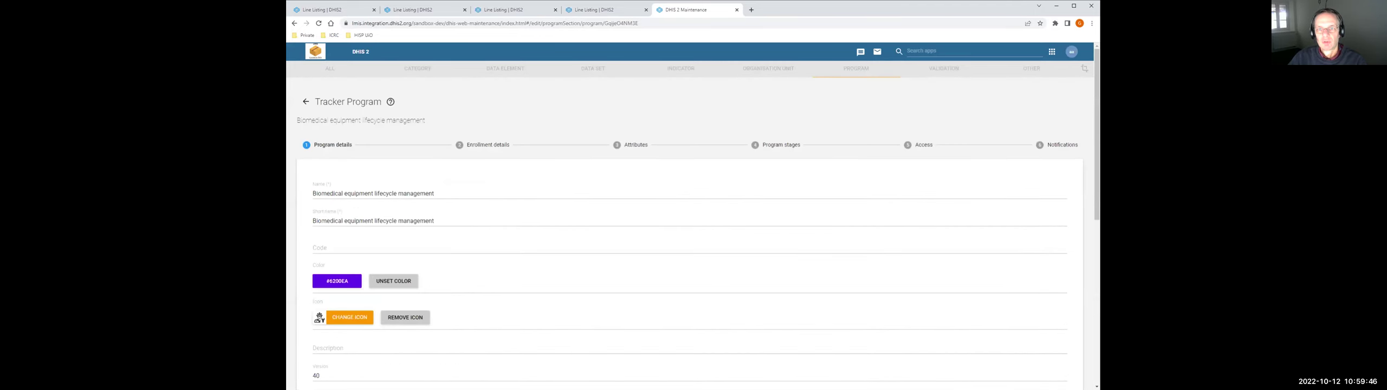
left_click(484, 145)
scroll(614, 198, "down", 3)
scroll(613, 195, "up", 3)
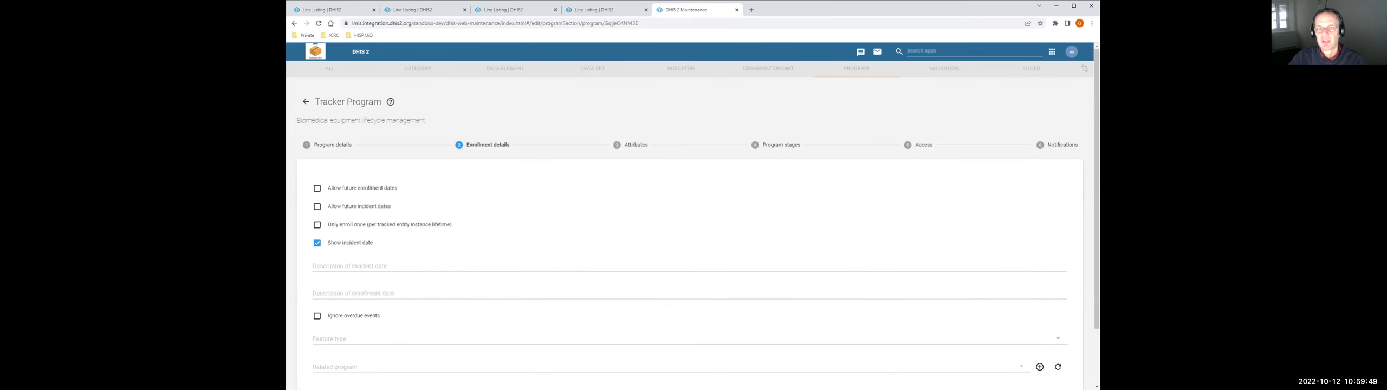
Open the program's attribute settings and examine the available and assigned tracked entity attributes with their display options
left_click(632, 151)
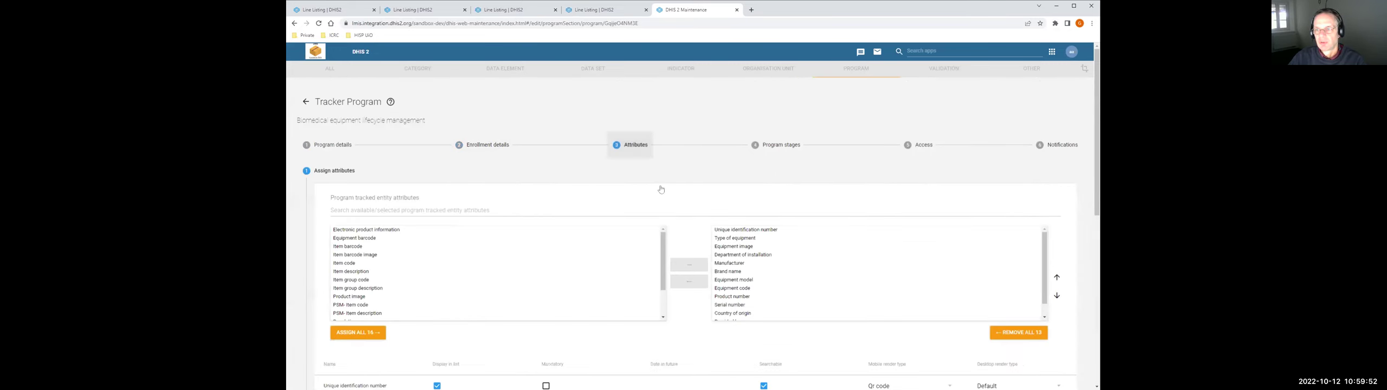
scroll(626, 184, "down", 2)
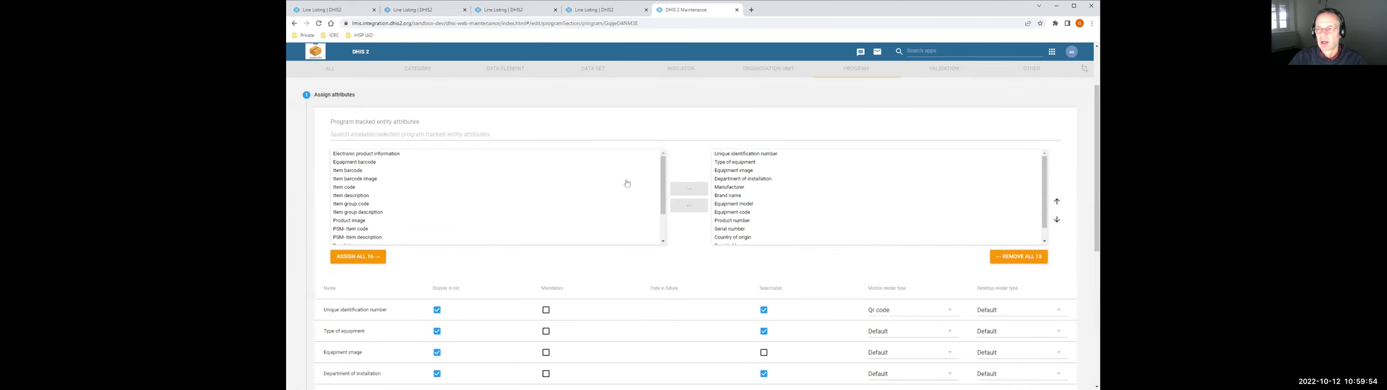
scroll(1046, 168, "down", 1)
scroll(1046, 166, "up", 1)
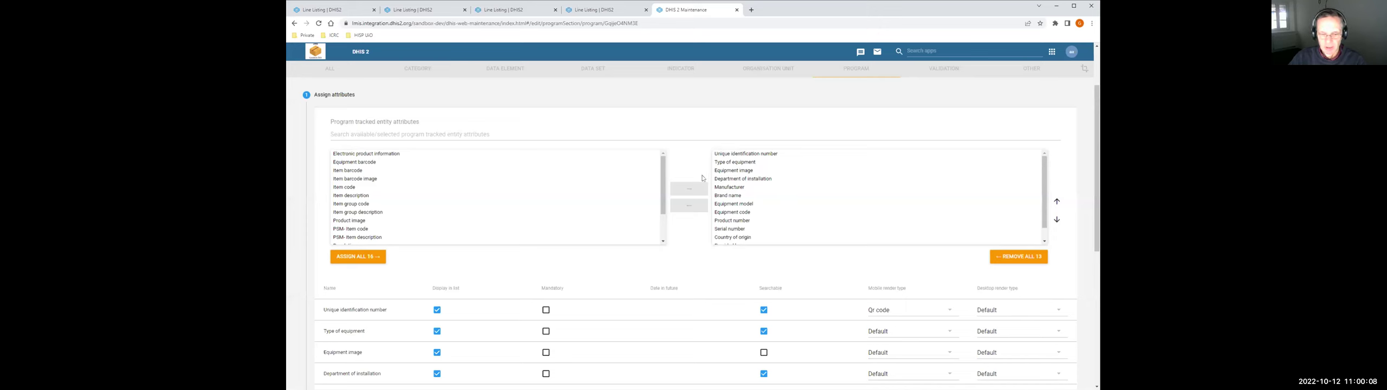
Remove Product number from the attributes assigned to the program
left_click(737, 155)
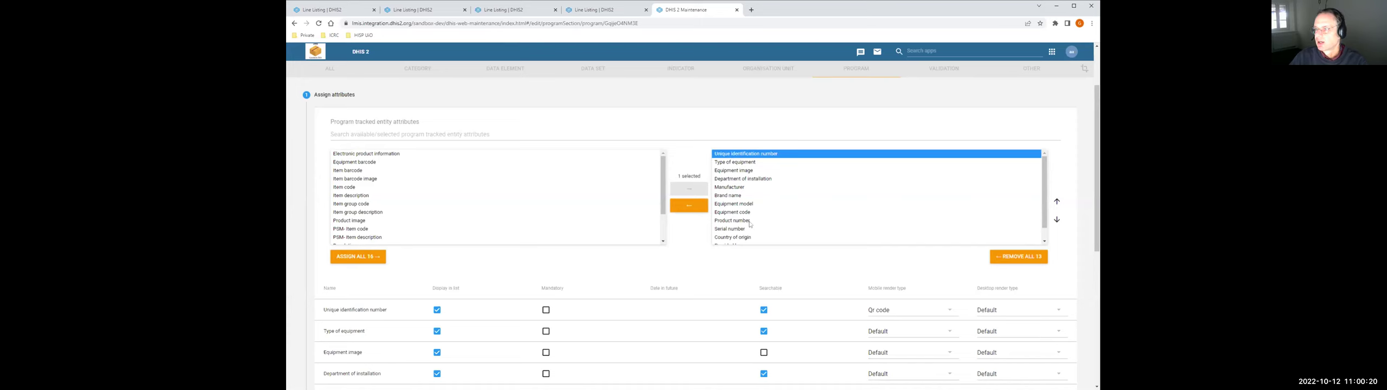
left_click_drag(1045, 208, 1046, 218)
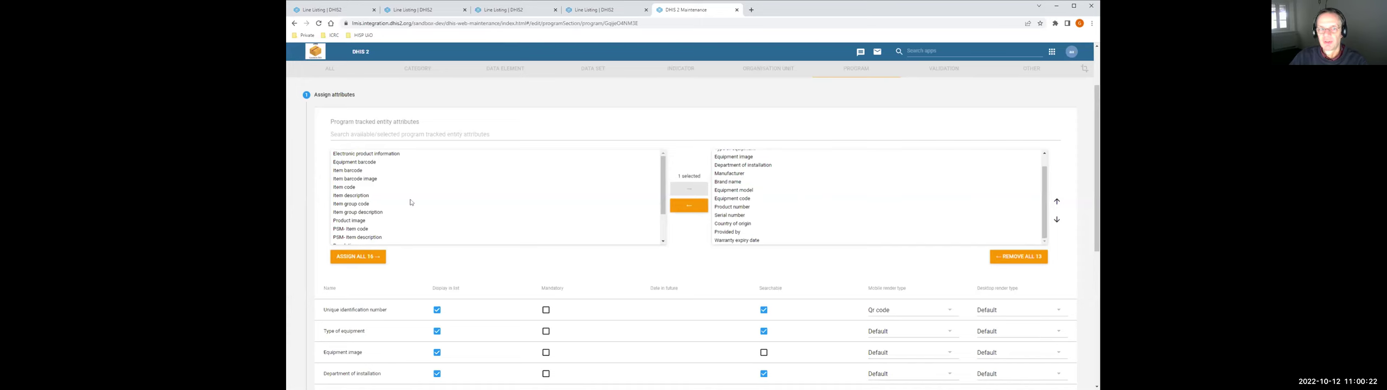
left_click(741, 207)
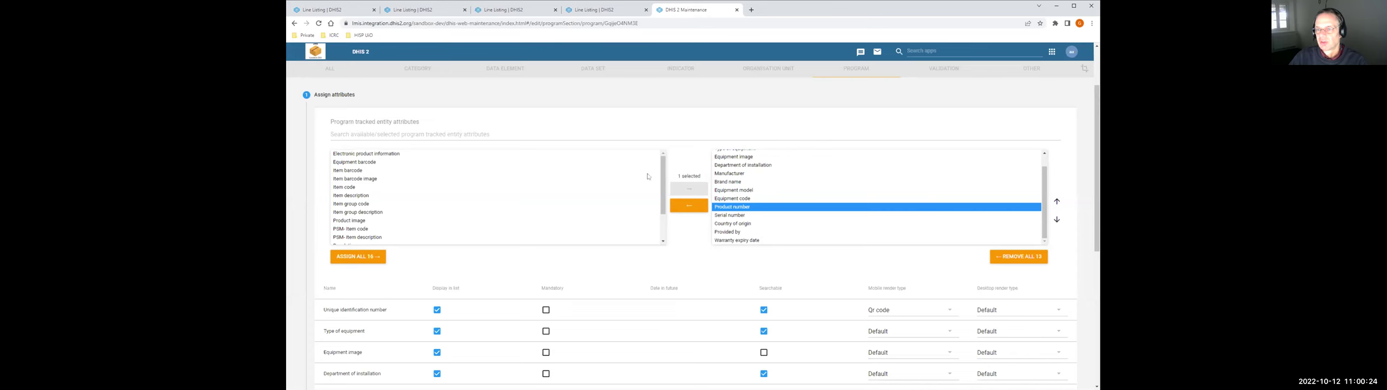
left_click(688, 205)
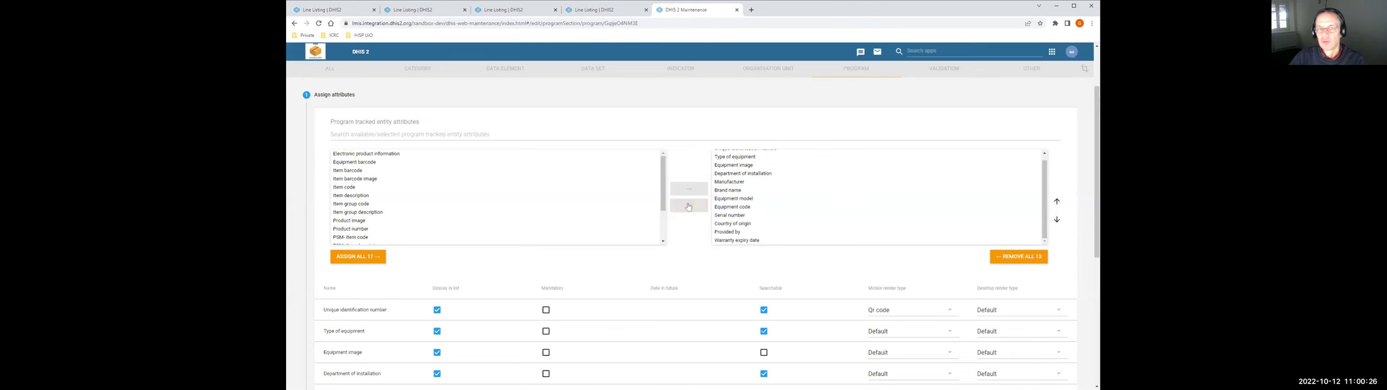
Filter the tracked entity attributes by "imag" and assign Product image to the program
left_click(370, 178)
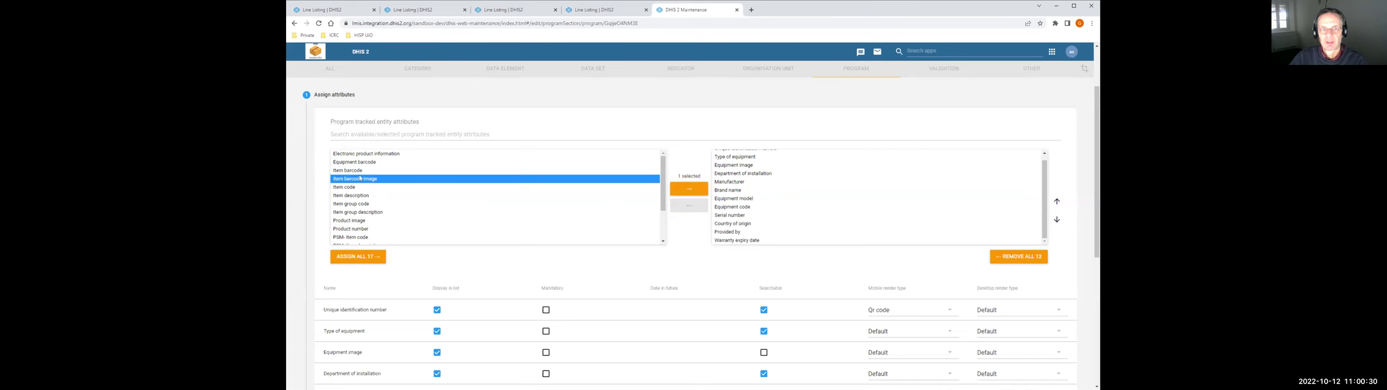
left_click(332, 134)
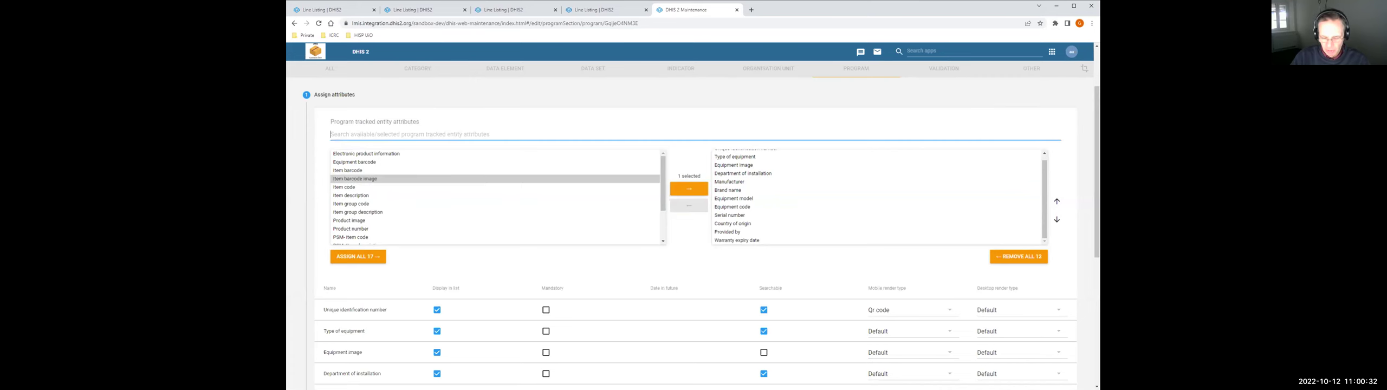
type("imag")
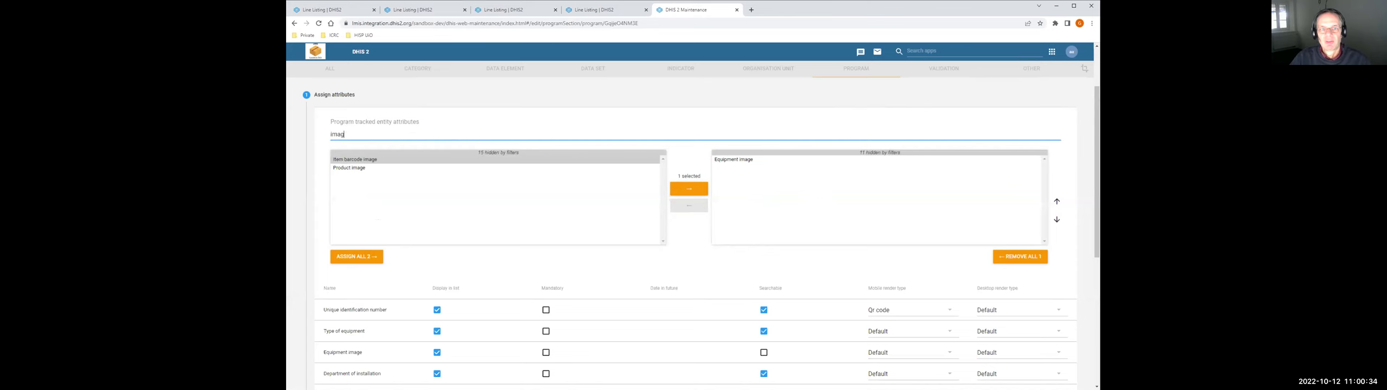
left_click(351, 168)
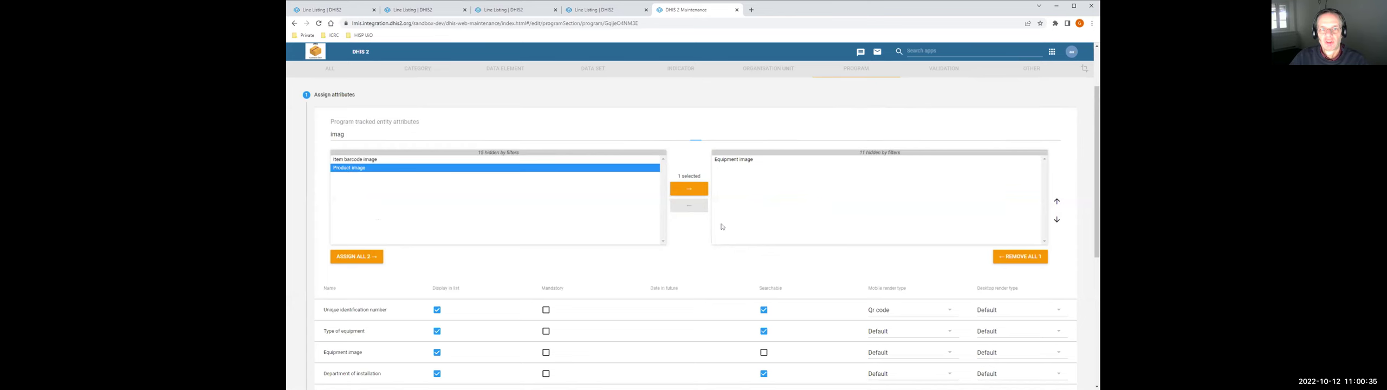
left_click(689, 189)
Clear the attribute filter and bring Product image into view in the full list of assigned attributes
left_click(343, 135)
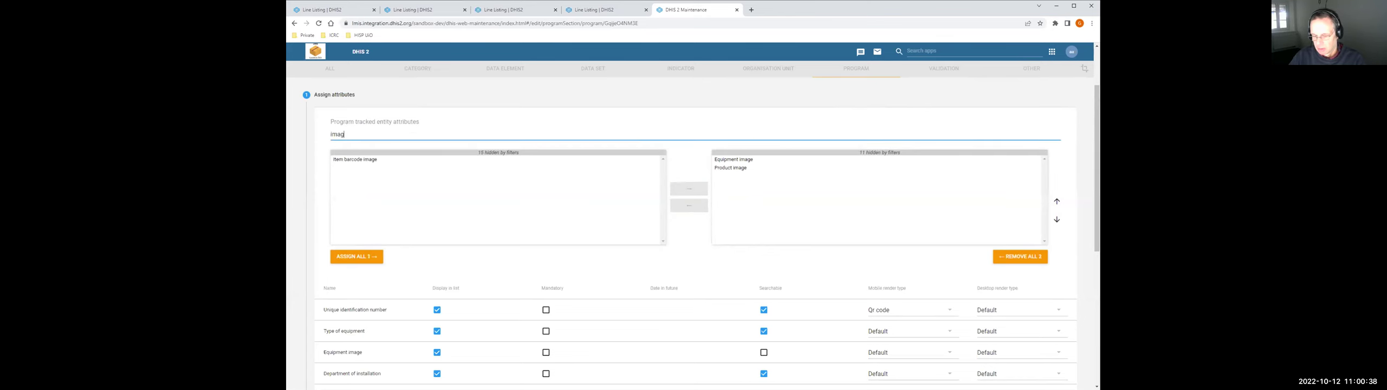
key("BackSpace")
key("BackSpace")
key("BackSpace")
key("BackSpace")
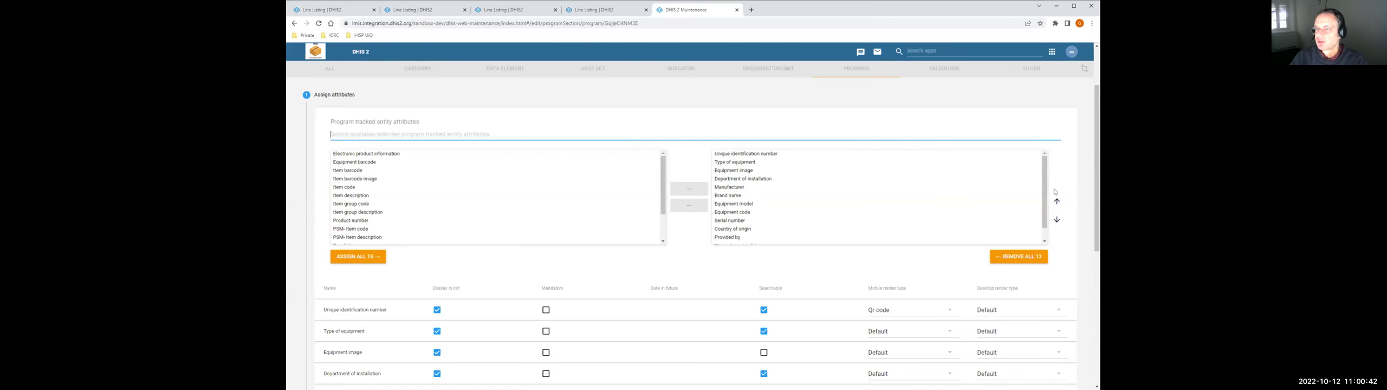
left_click_drag(1044, 212, 1044, 222)
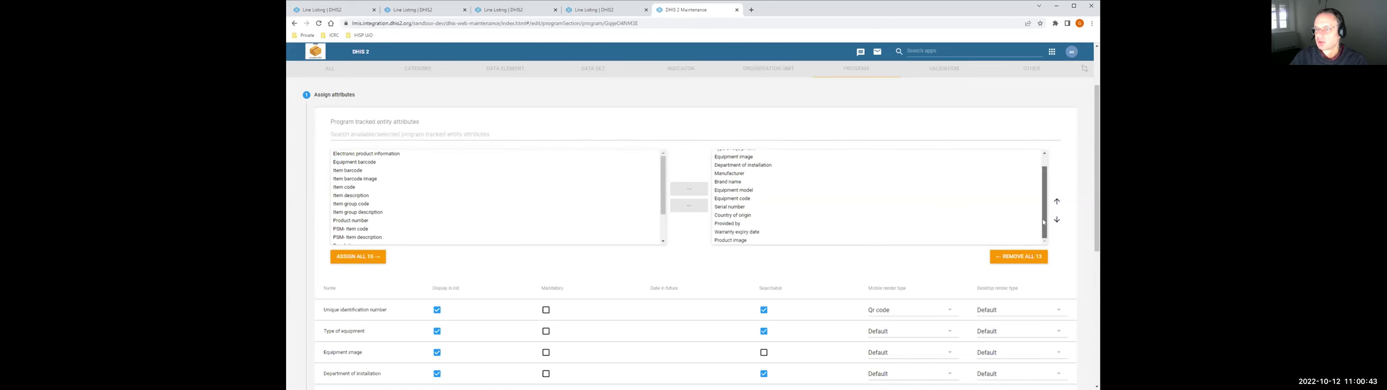
Move Warranty expiry date up three places in the assigned attributes and back down to its original position
left_click(742, 234)
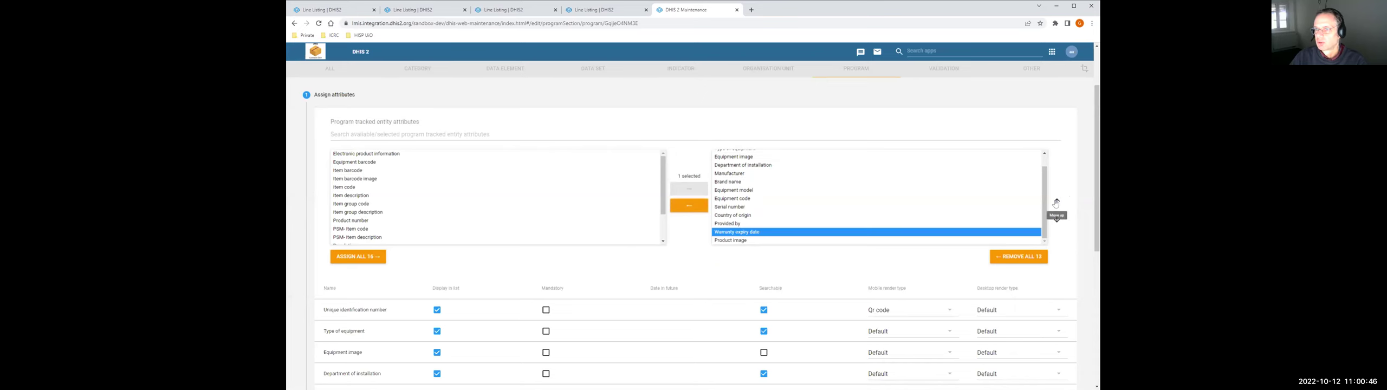
left_click(1057, 202)
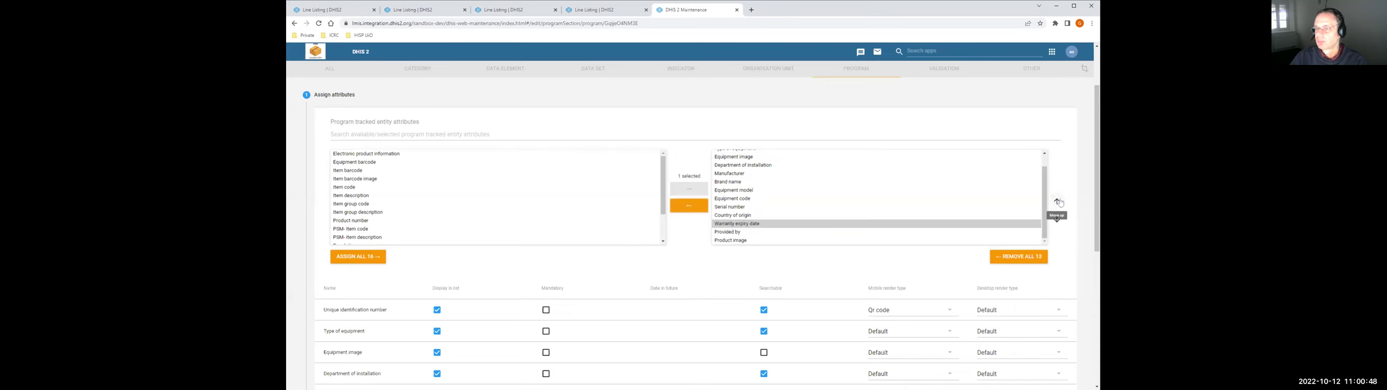
left_click(1056, 201)
left_click(1057, 201)
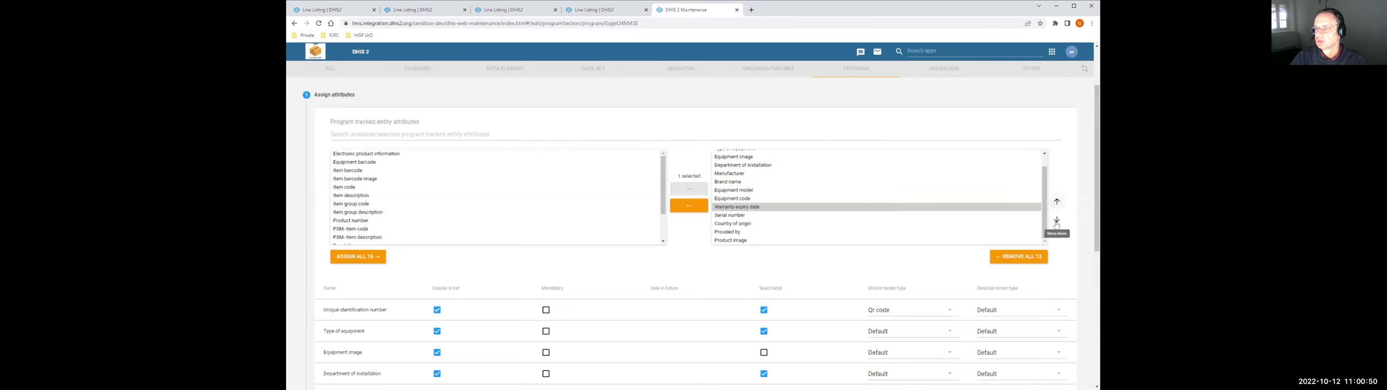
left_click(1056, 220)
left_click(1056, 220)
left_click(1056, 220)
Examine the assigned attributes' list display, mandatory, searchable and render type options, and open the program's registration form layout
scroll(805, 185, "up", 3)
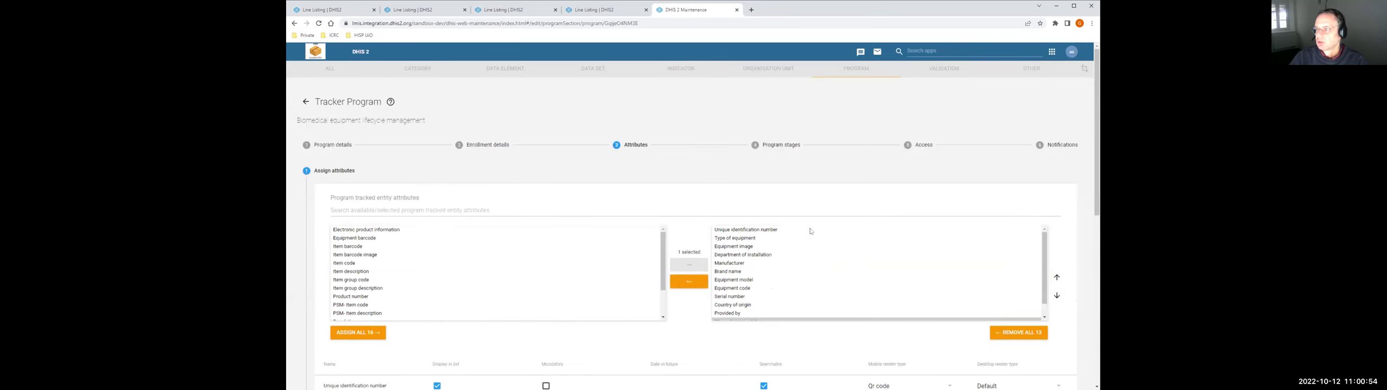
scroll(896, 231, "down", 3)
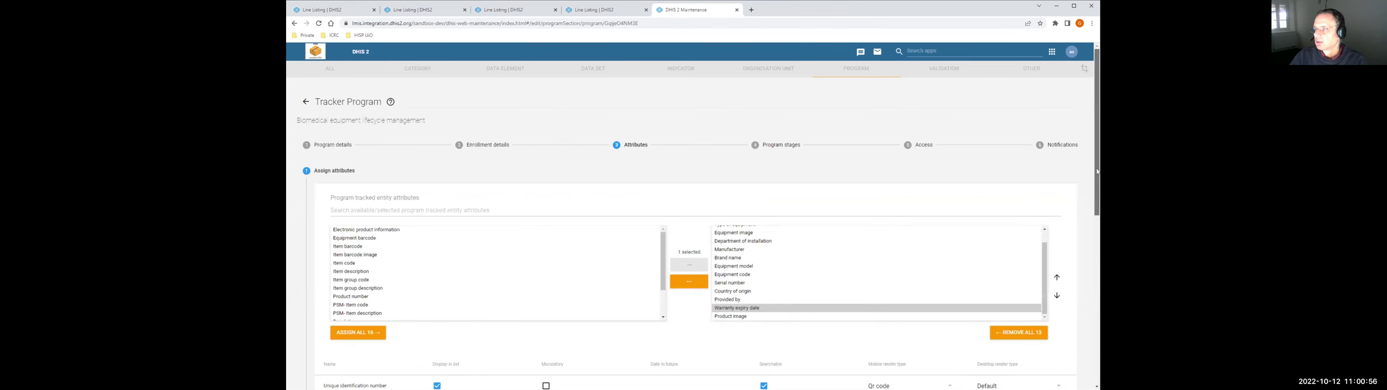
scroll(1086, 266, "down", 4)
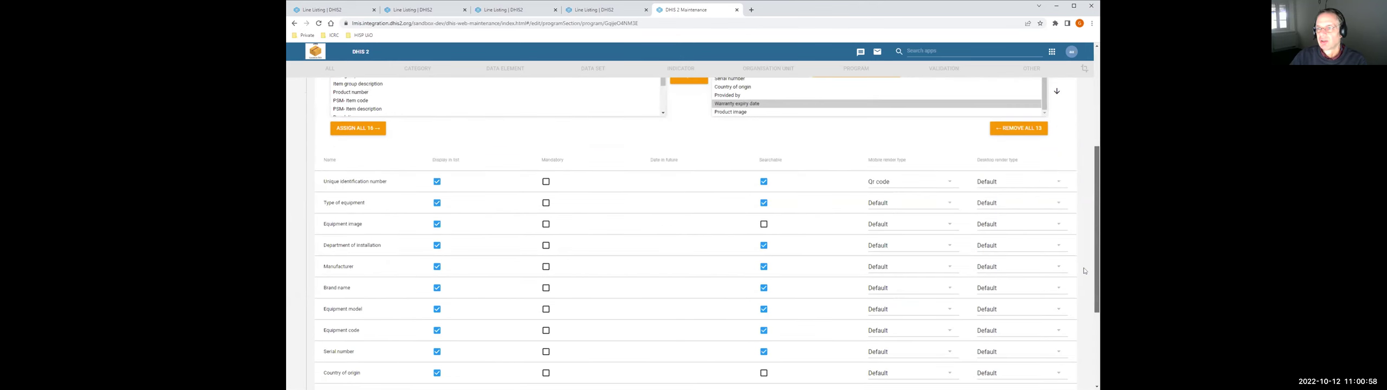
scroll(1085, 270, "down", 1)
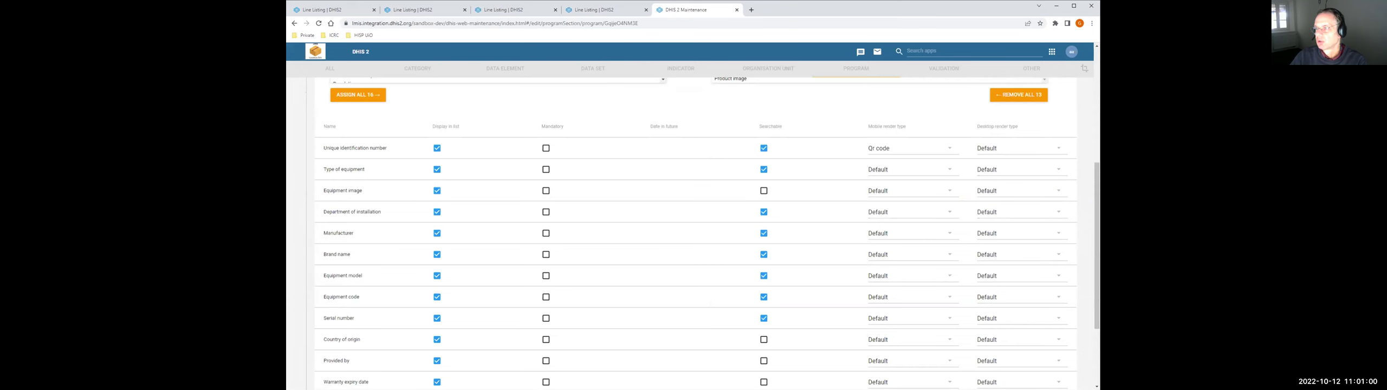
scroll(1091, 203, "down", 1)
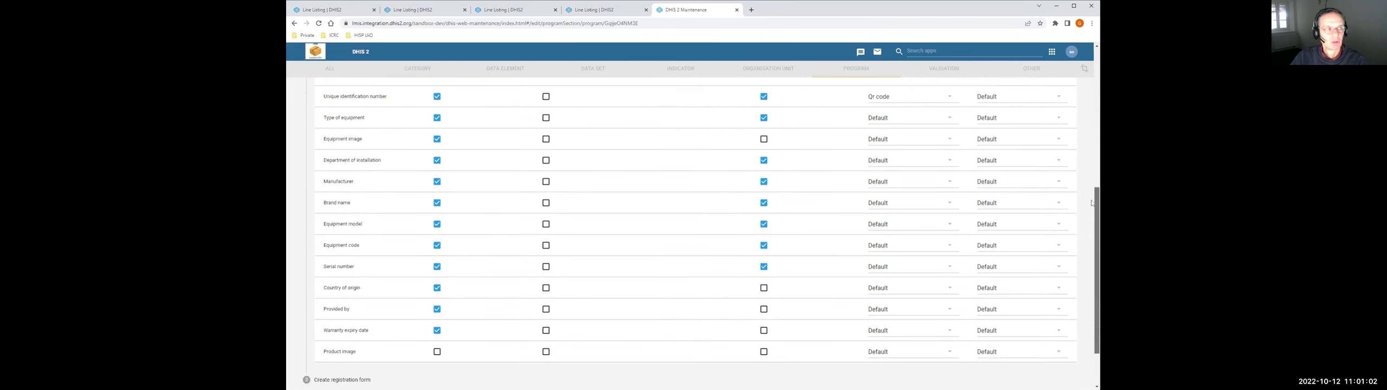
left_click_drag(1092, 203, 1091, 235)
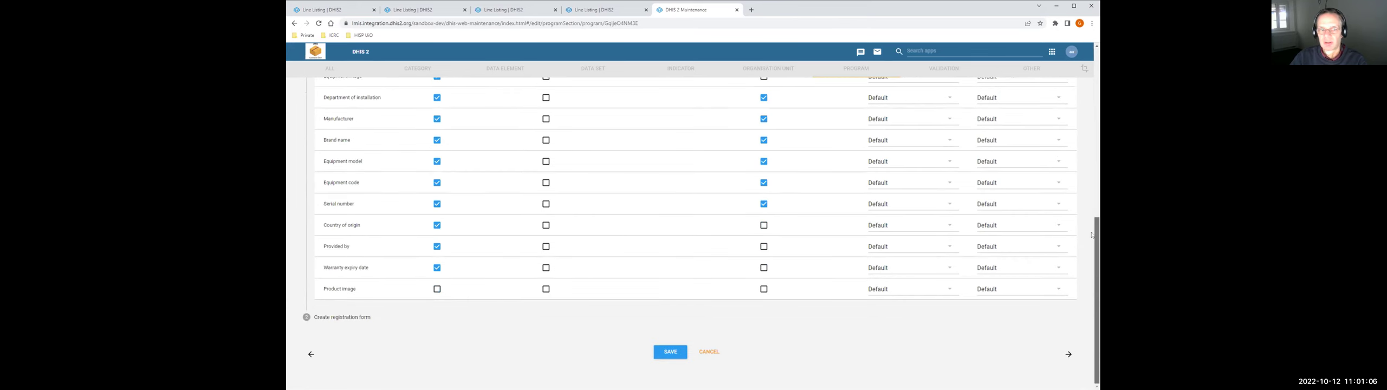
scroll(1091, 236, "up", 3)
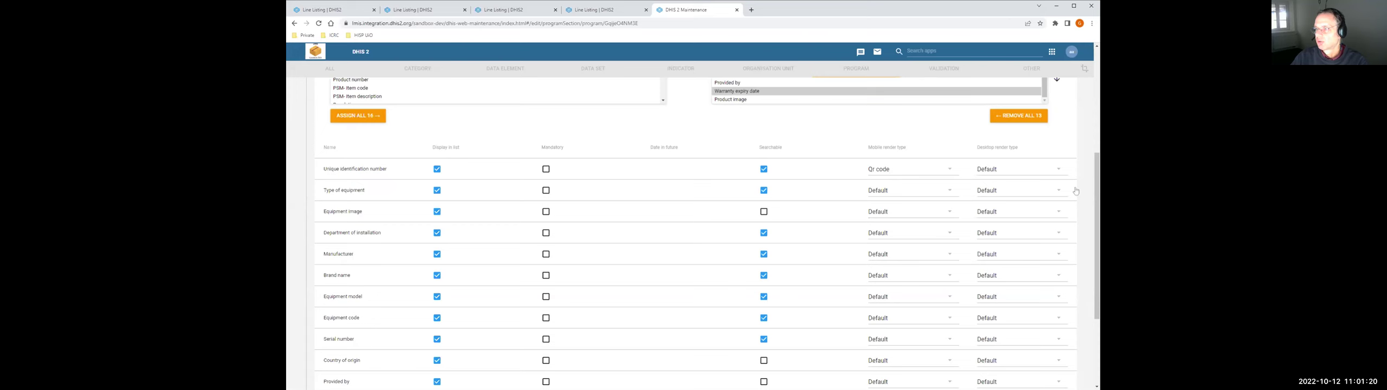
left_click_drag(1098, 172, 1046, 261)
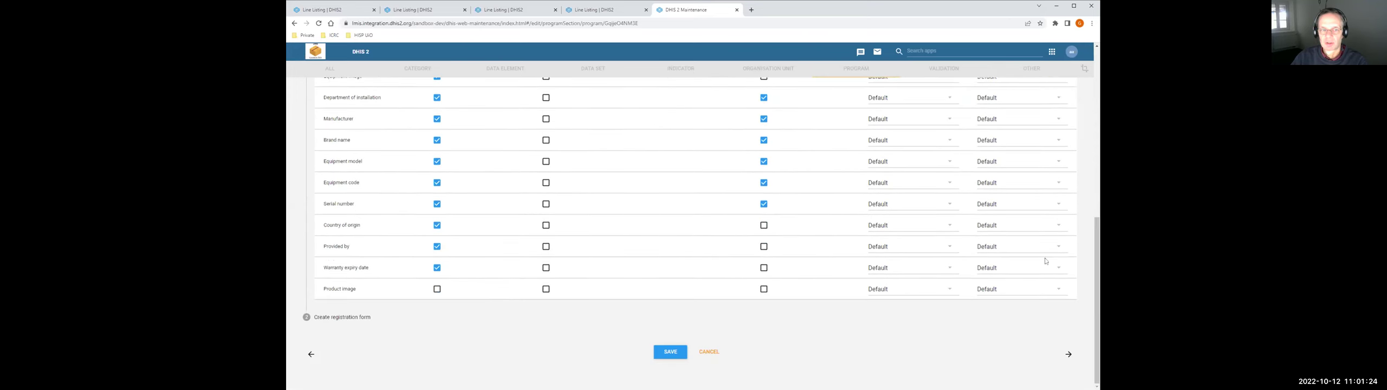
left_click(403, 324)
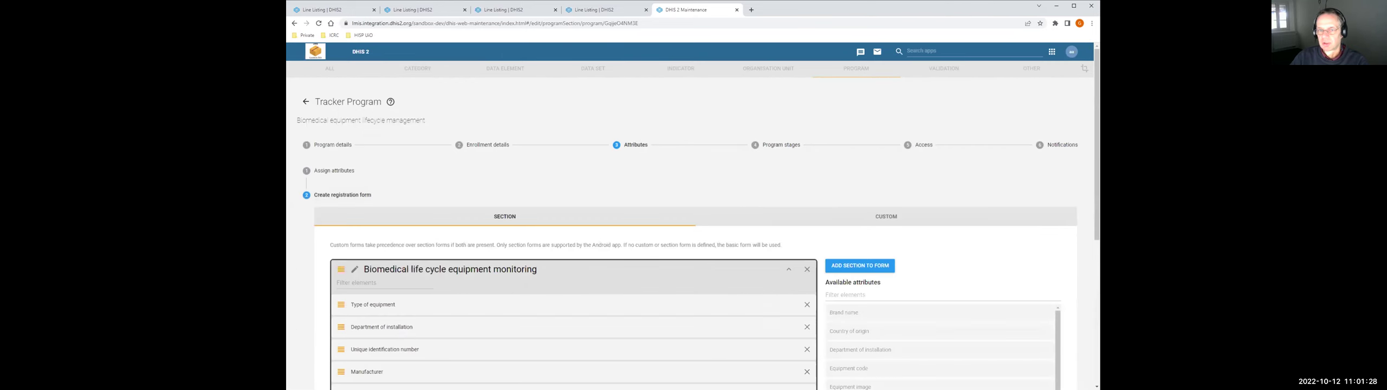
mouse_move(1097, 154)
left_mouse_down()
mouse_move(1094, 269)
mouse_move(1097, 148)
left_mouse_up()
Open the program stages and view the actions available for the Biomedical equipment inspection stage
left_click(780, 145)
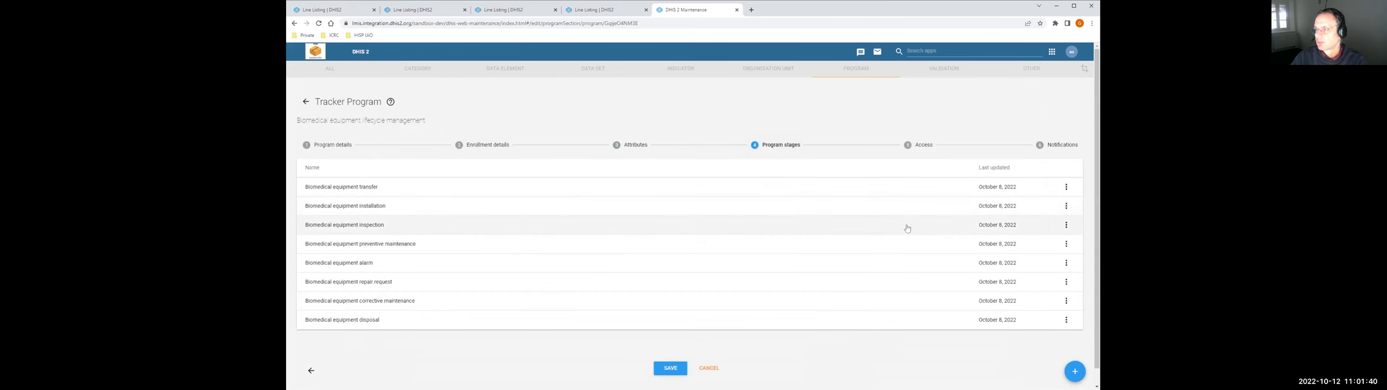
left_click(1067, 226)
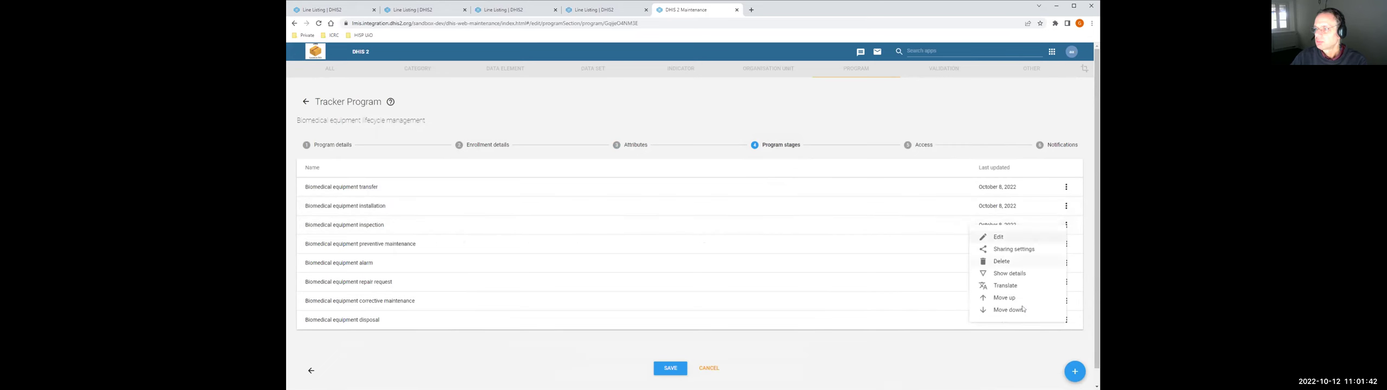
left_click(391, 352)
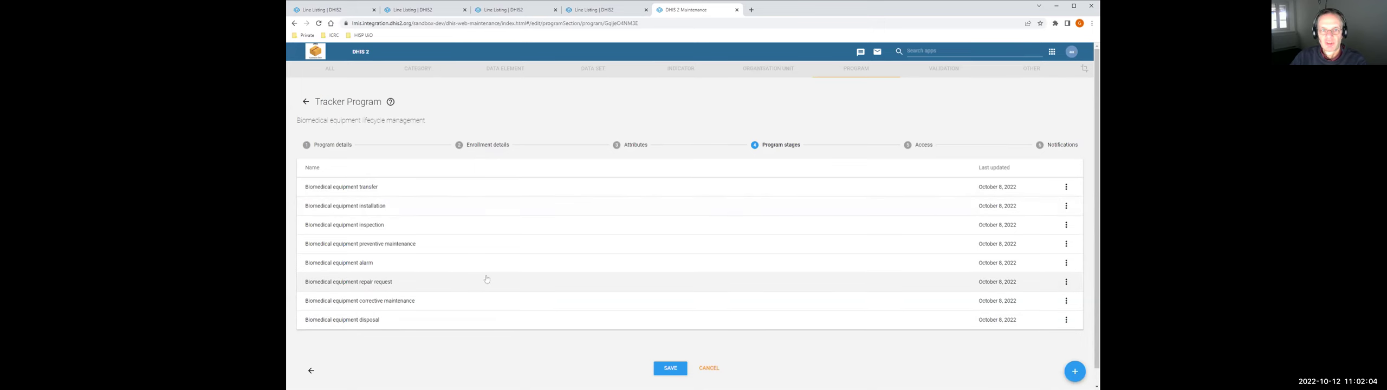
Open the Biomedical equipment alarm stage and examine its details, including the repeatable, scheduling and event options
left_click(377, 264)
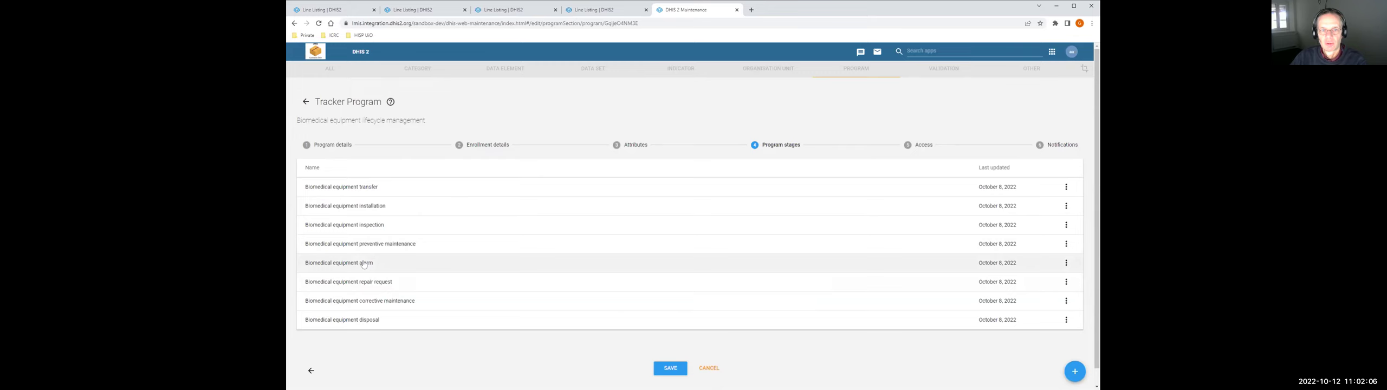
scroll(514, 294, "down", 2)
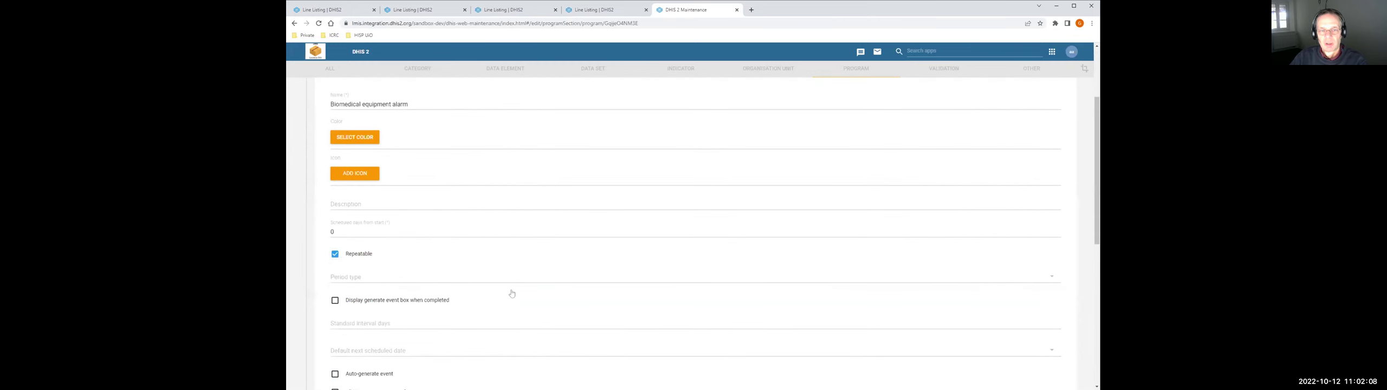
scroll(325, 214, "down", 2)
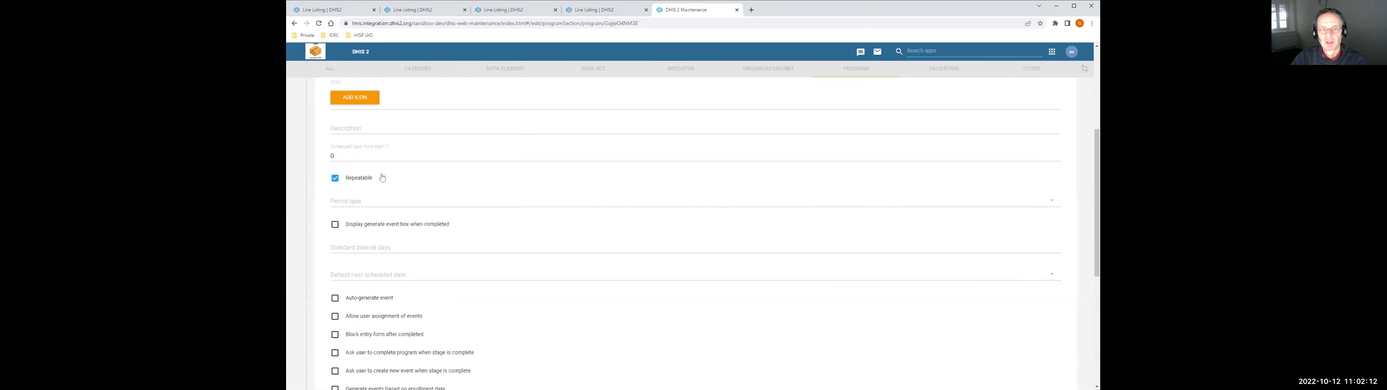
scroll(416, 225, "down", 4)
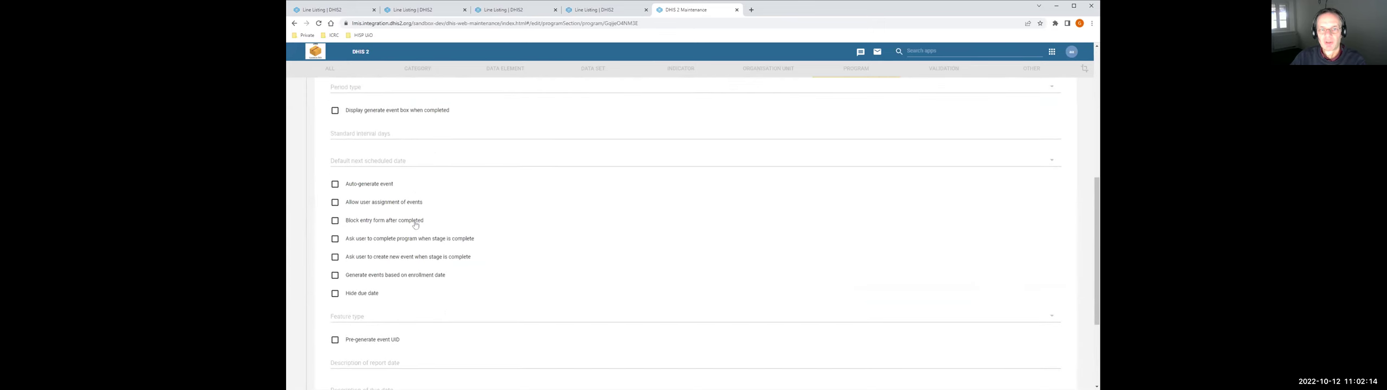
scroll(416, 225, "up", 2)
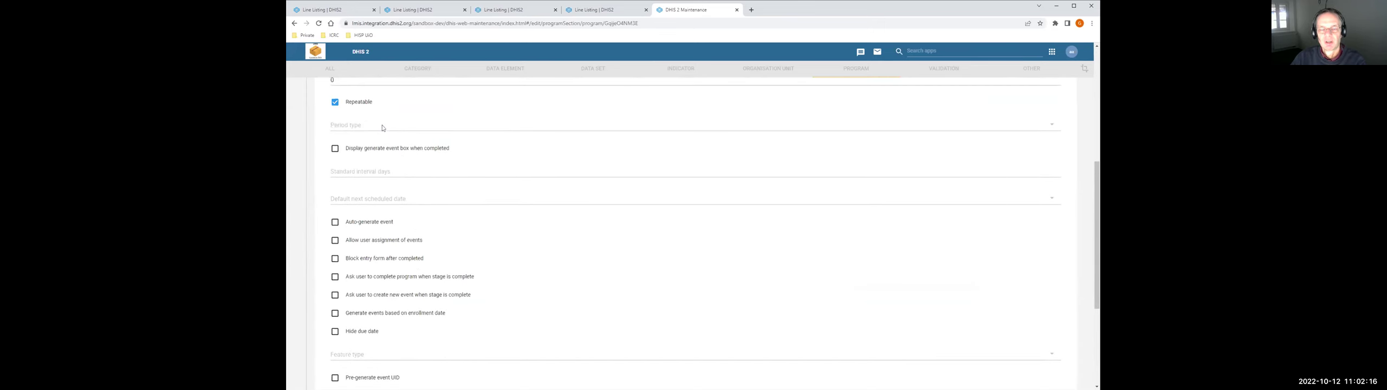
scroll(458, 319, "down", 5)
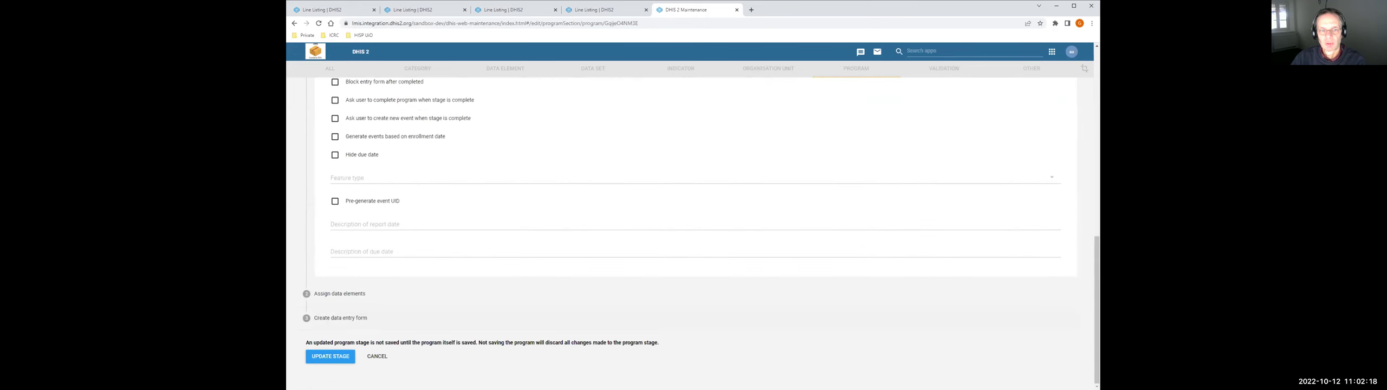
Open the alarm stage's data element assignment and examine the assigned alarm data elements with their compulsory, reporting and render type options
left_click(357, 305)
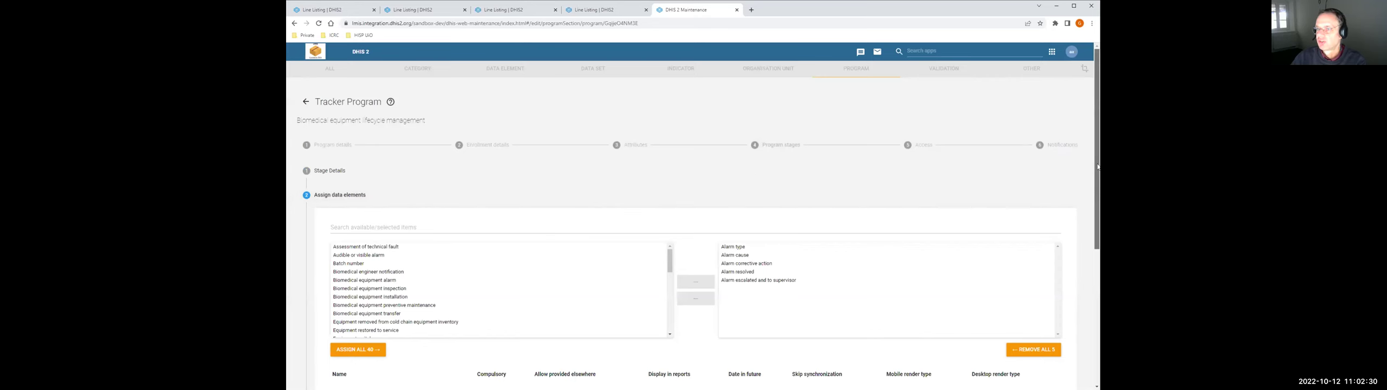
left_click_drag(1097, 167, 1094, 223)
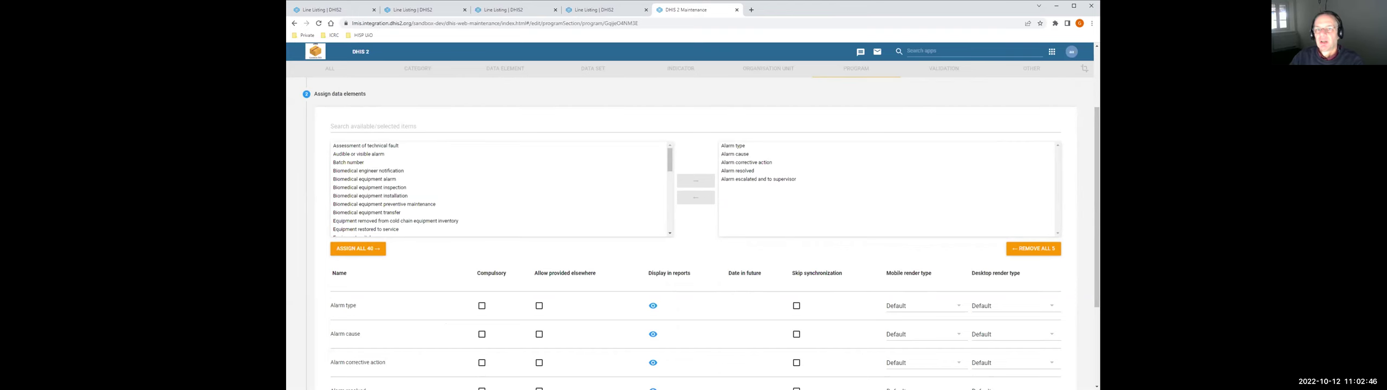
left_click(760, 170)
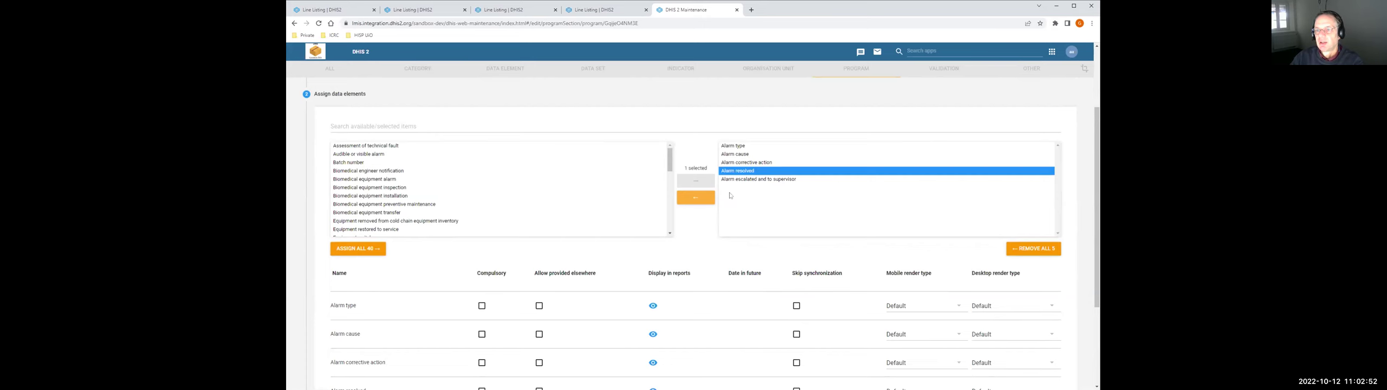
left_click(742, 146)
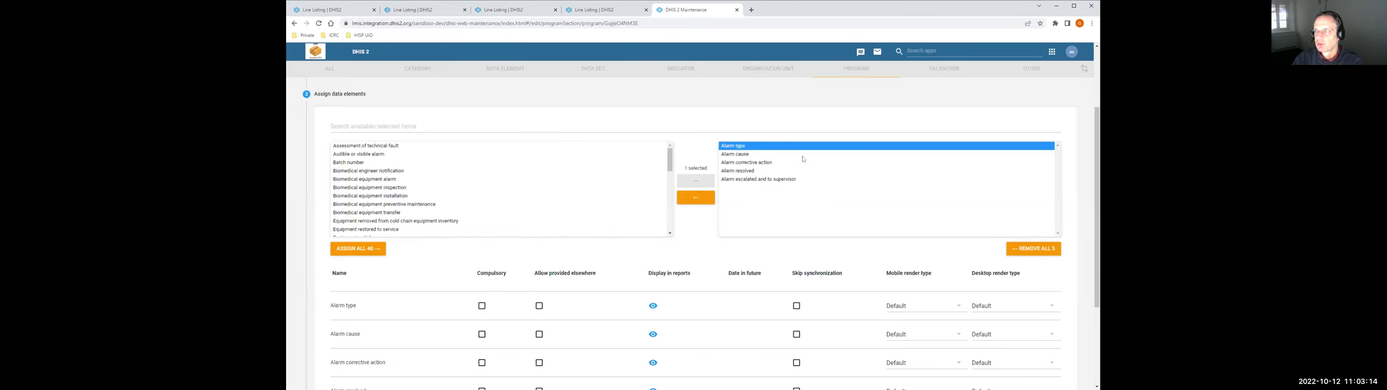
scroll(511, 179, "down", 3)
scroll(456, 260, "down", 2)
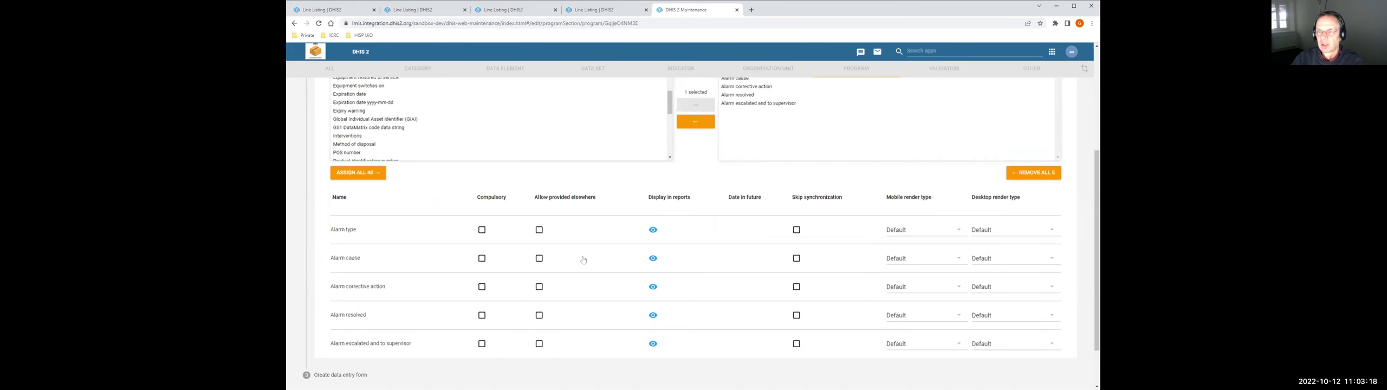
scroll(737, 185, "up", 1)
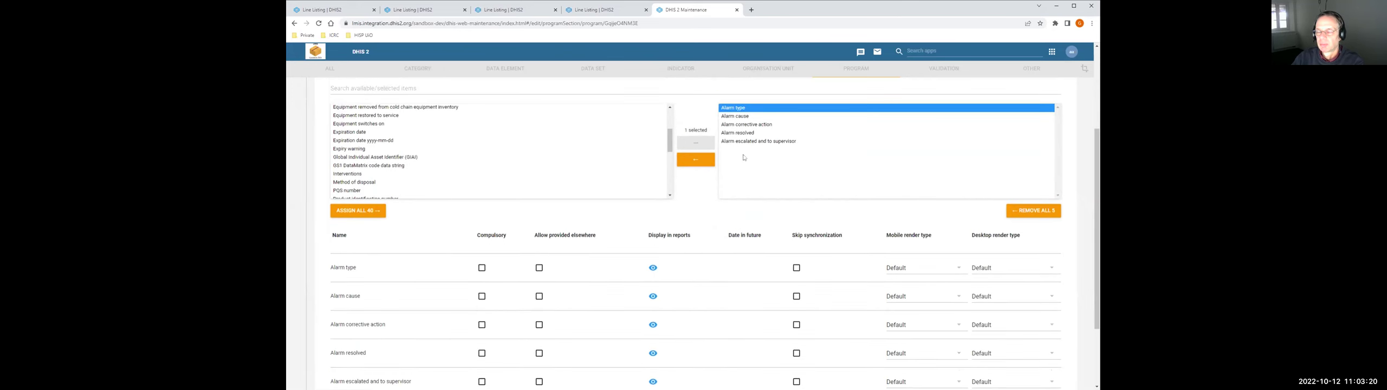
scroll(402, 359, "down", 2)
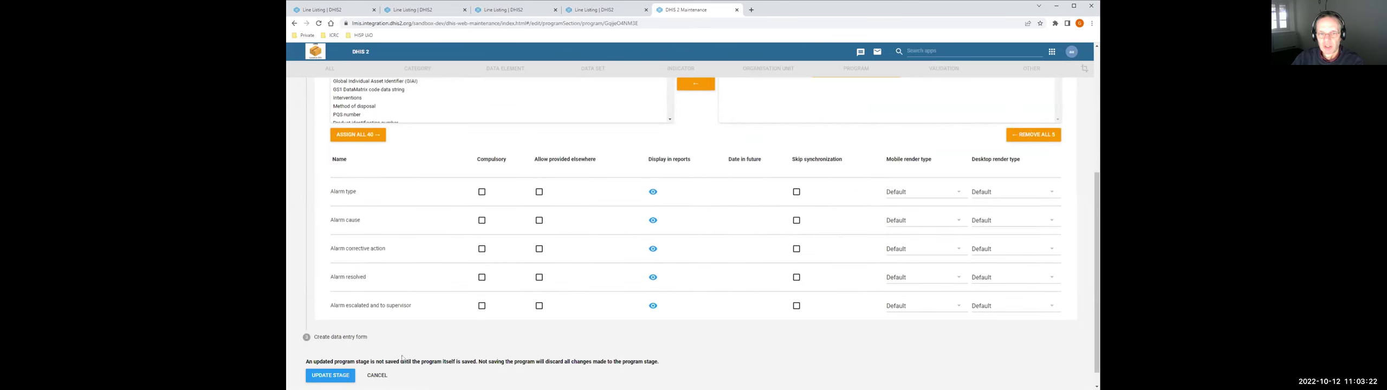
Move Alarm corrective action above Alarm cause in the alarm stage's basic data entry form, and return to the stage list
left_click(351, 346)
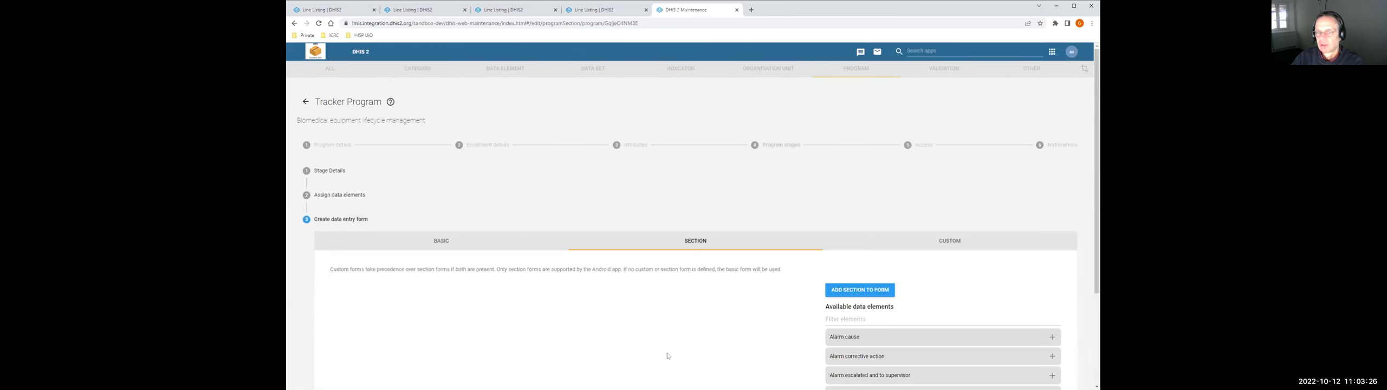
left_click(442, 244)
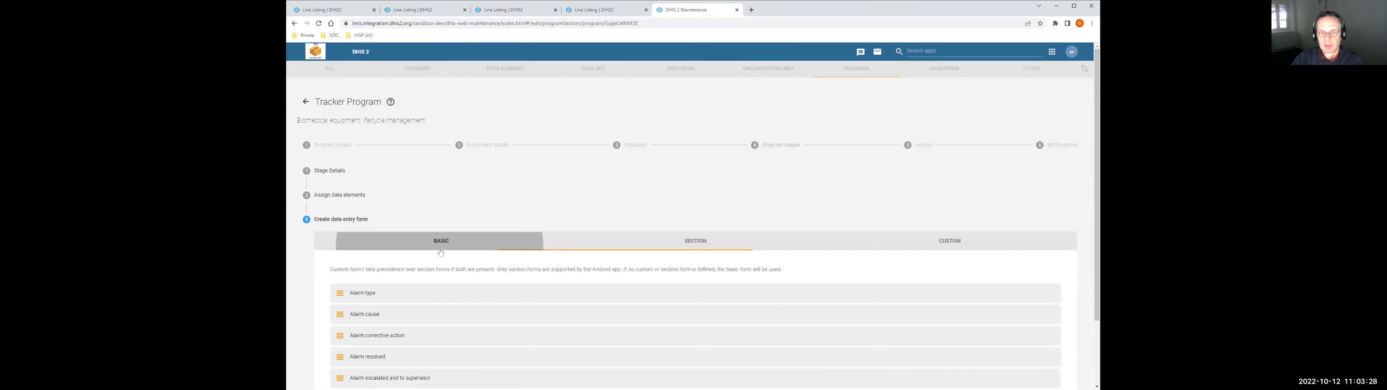
scroll(390, 228, "down", 2)
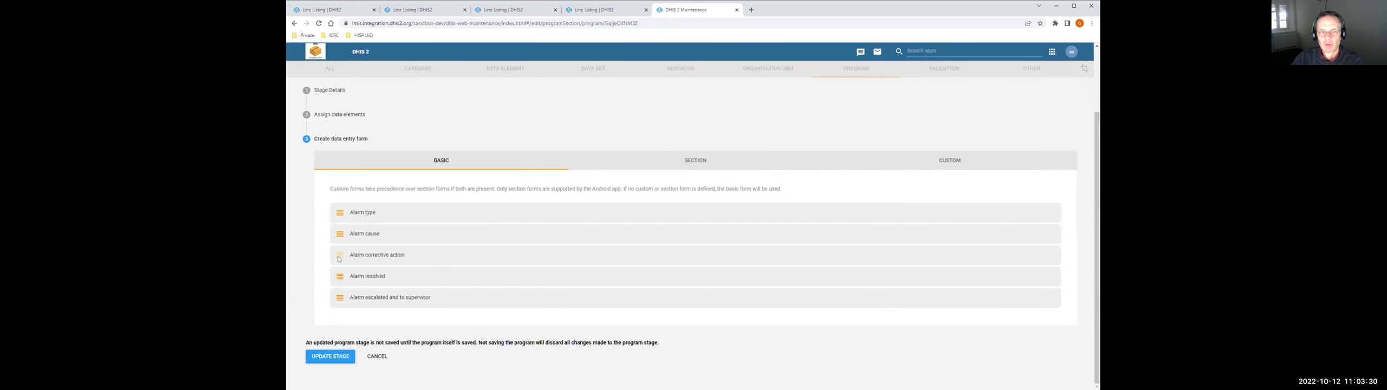
left_click_drag(339, 254, 341, 237)
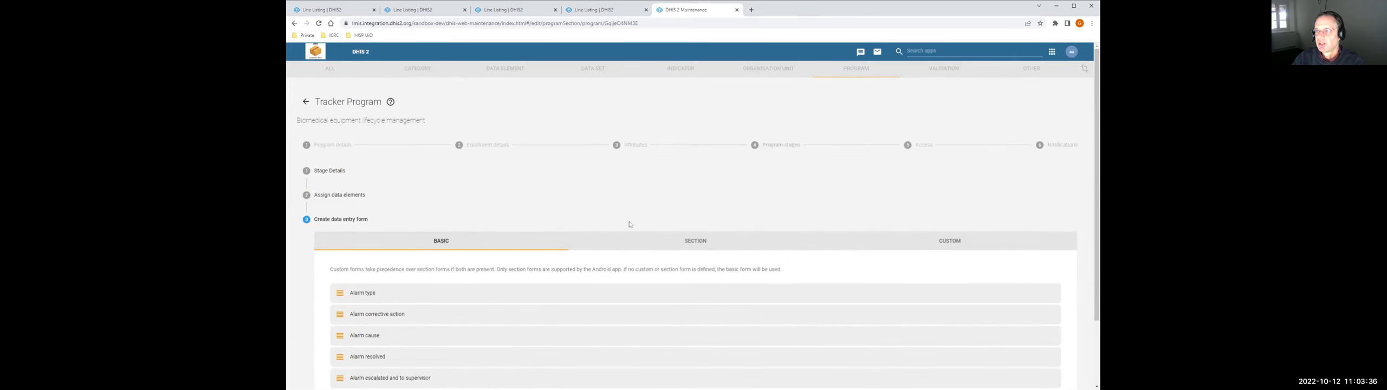
scroll(449, 360, "down", 2)
scroll(450, 360, "down", 1)
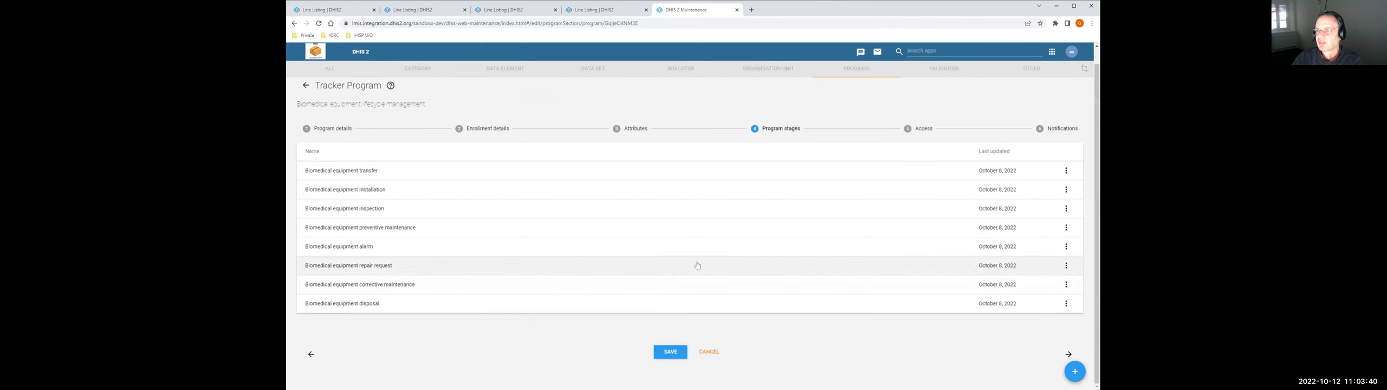
View the program's organisation unit access settings, and switch to the adjacent Line Listing browser tab
left_click(923, 130)
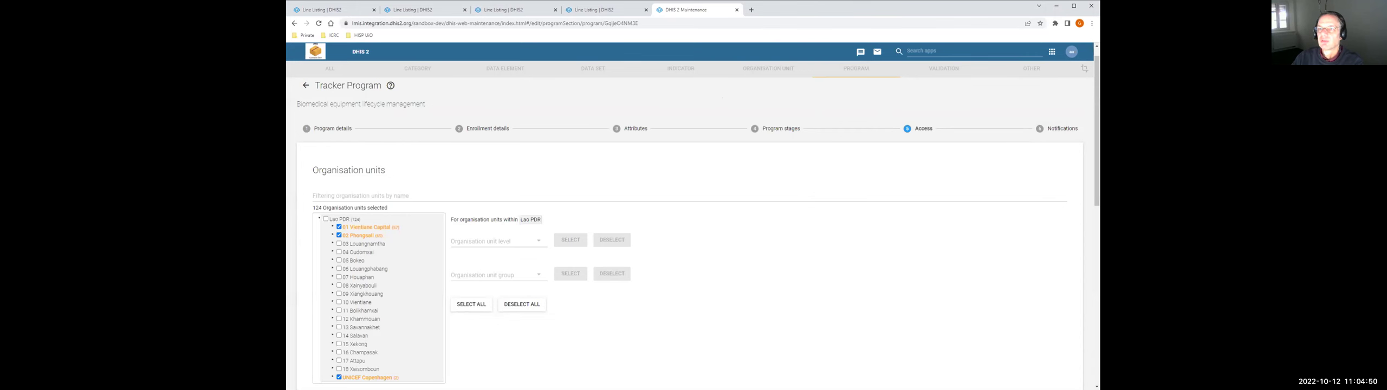
left_click(606, 14)
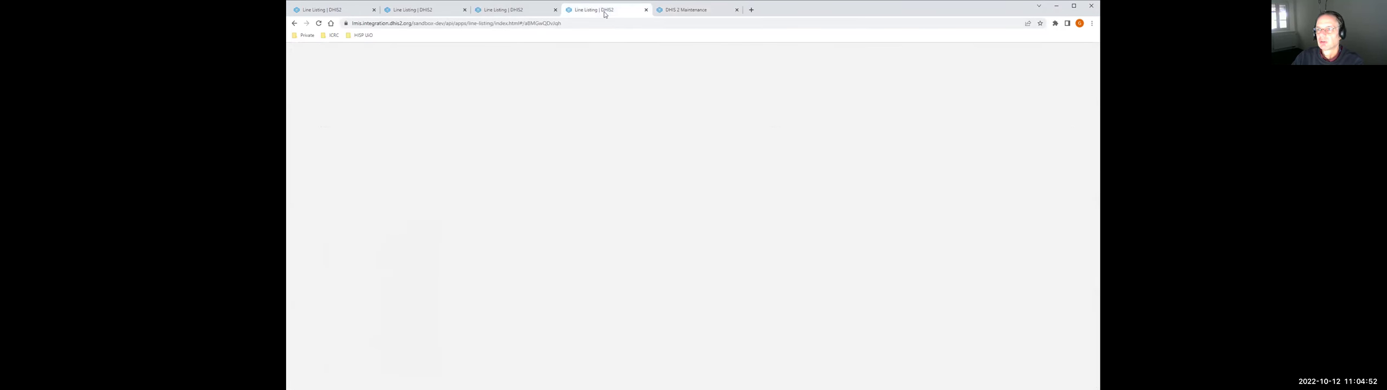
Open the Maintenance app in place of the line listing and show the option sets in the Other section
left_click(1068, 52)
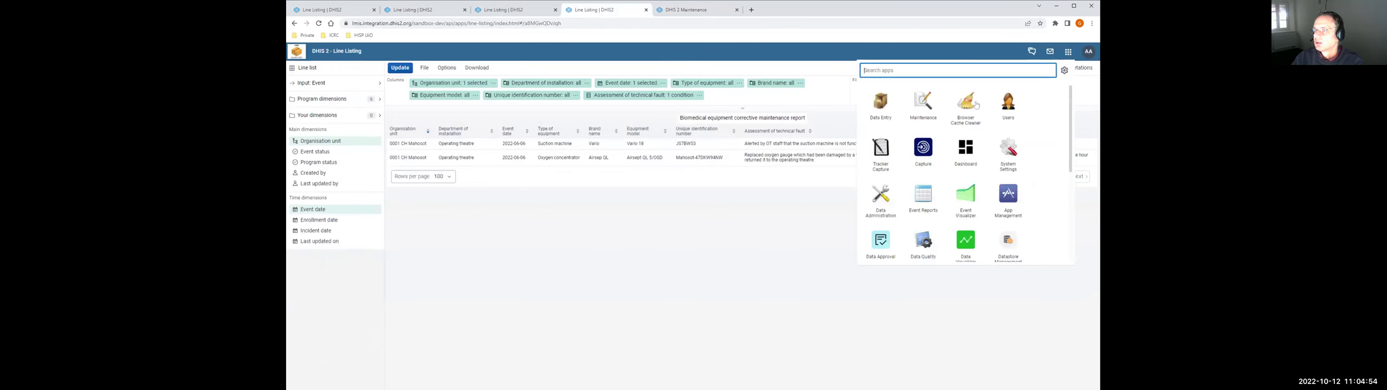
left_click(924, 109)
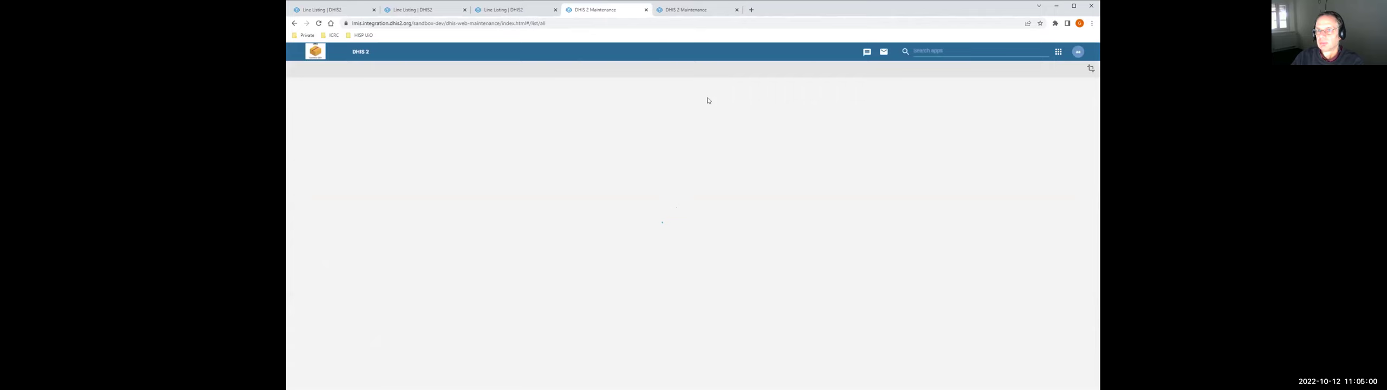
left_click(1045, 71)
left_click(348, 133)
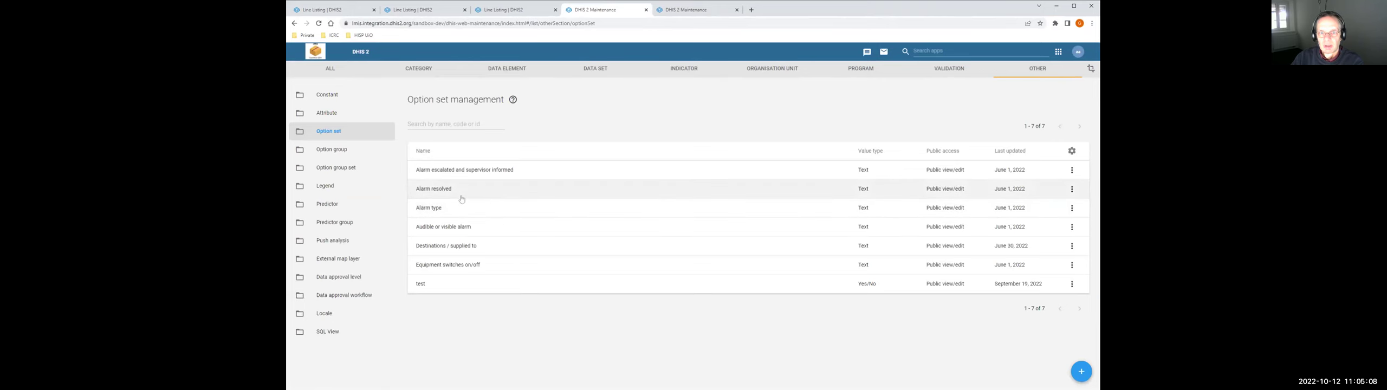
Examine the options of the Audible or visible alarm option set, and return to the option set list
left_click(472, 232)
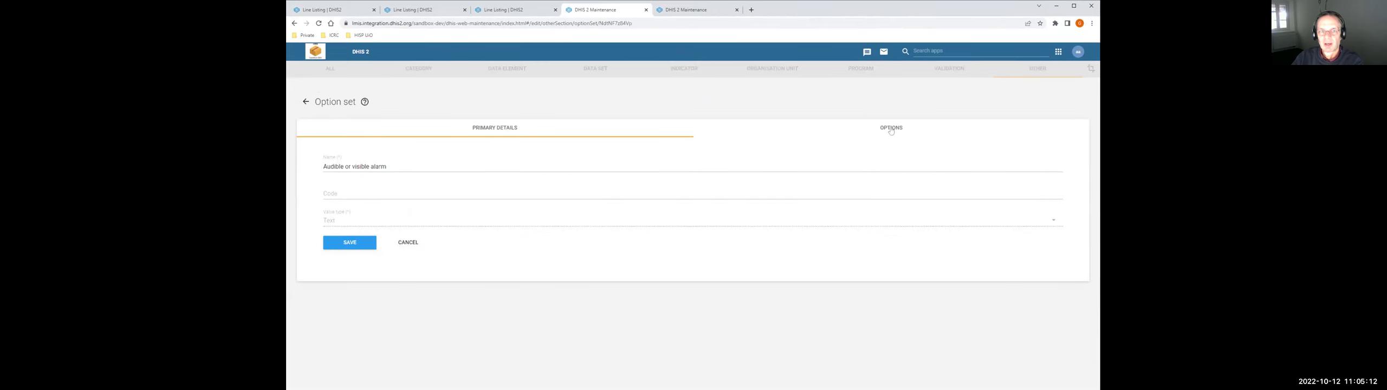
left_click(891, 130)
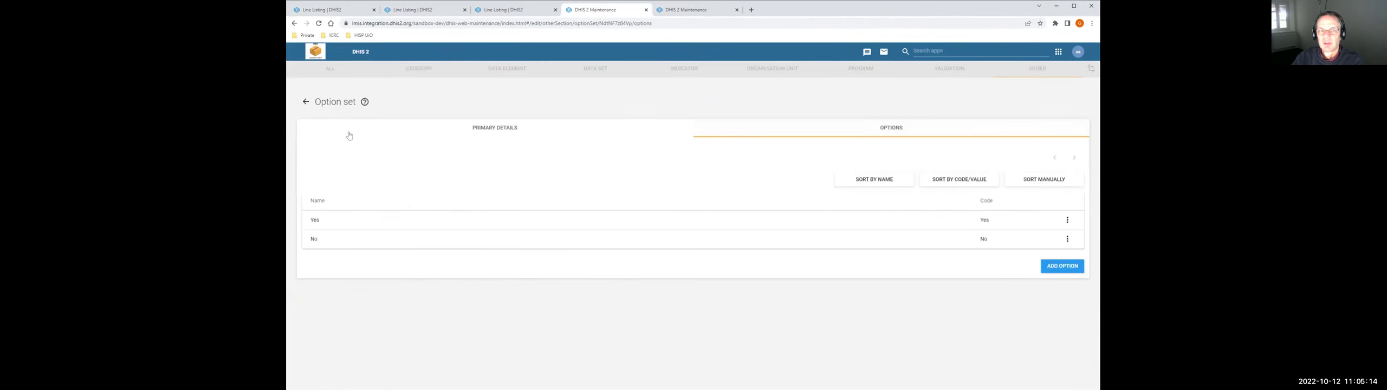
left_click(305, 102)
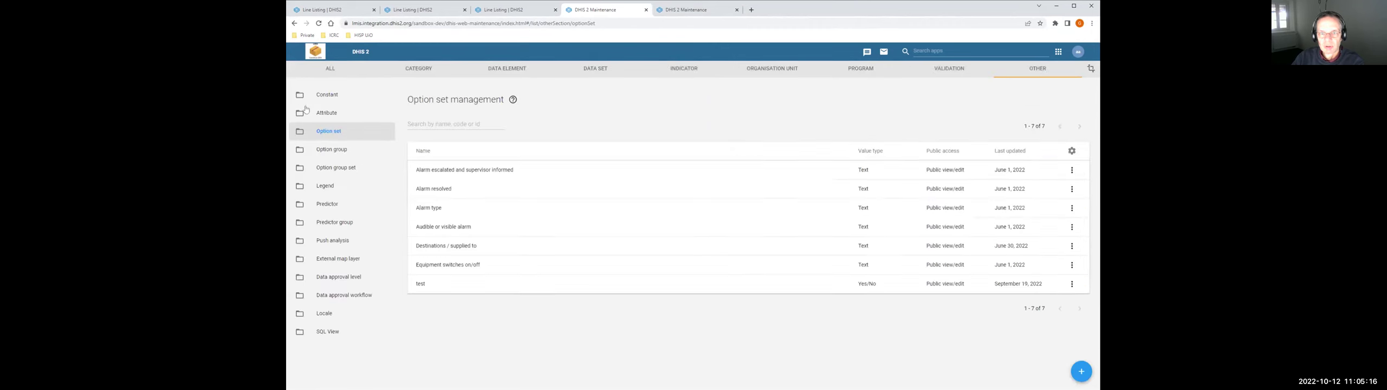
Open the Alarm type option set and examine its options and the actions available for Mobile app notification
left_click(425, 207)
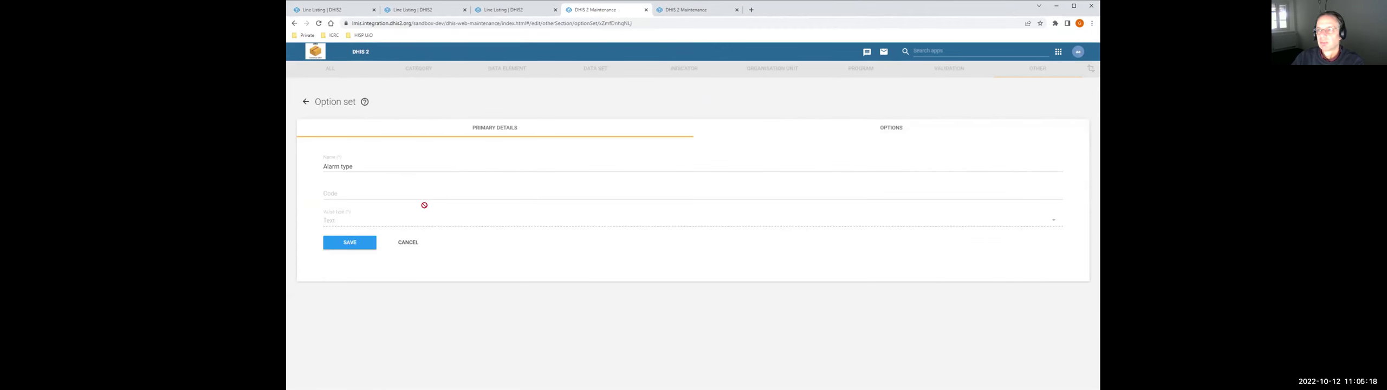
left_click(900, 130)
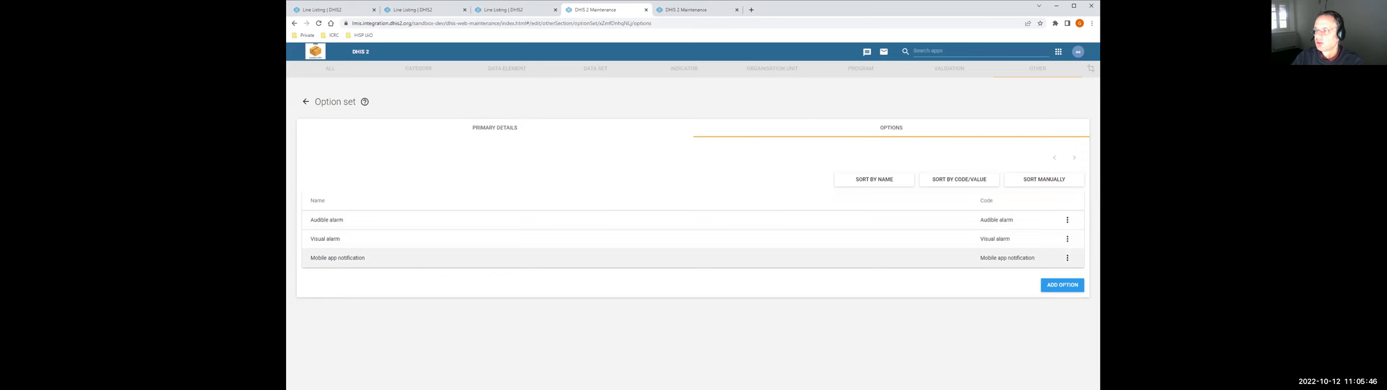
left_click(1068, 258)
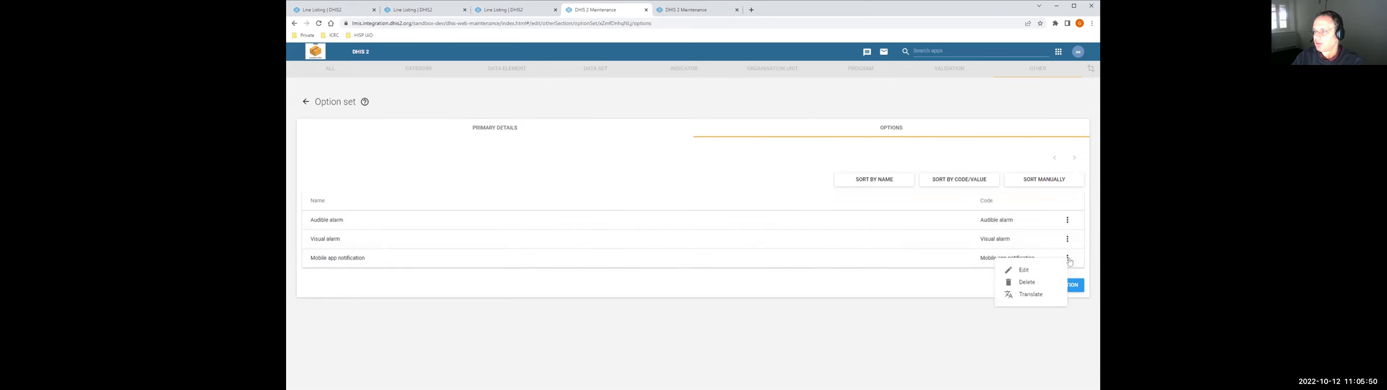
left_click(918, 291)
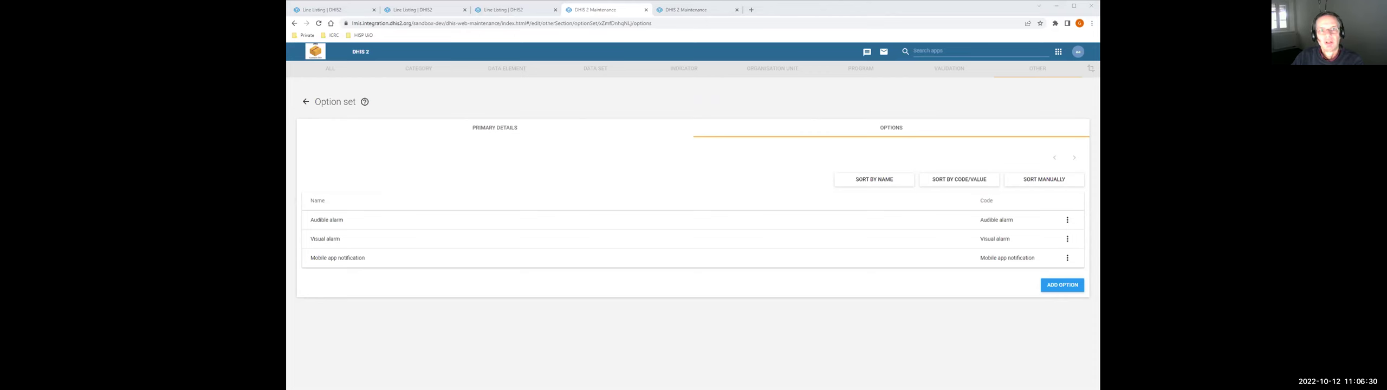
Switch to the browser tab with the program's access settings, open Tracker Capture there, and look through the registered biomedical equipment list
left_click(503, 11)
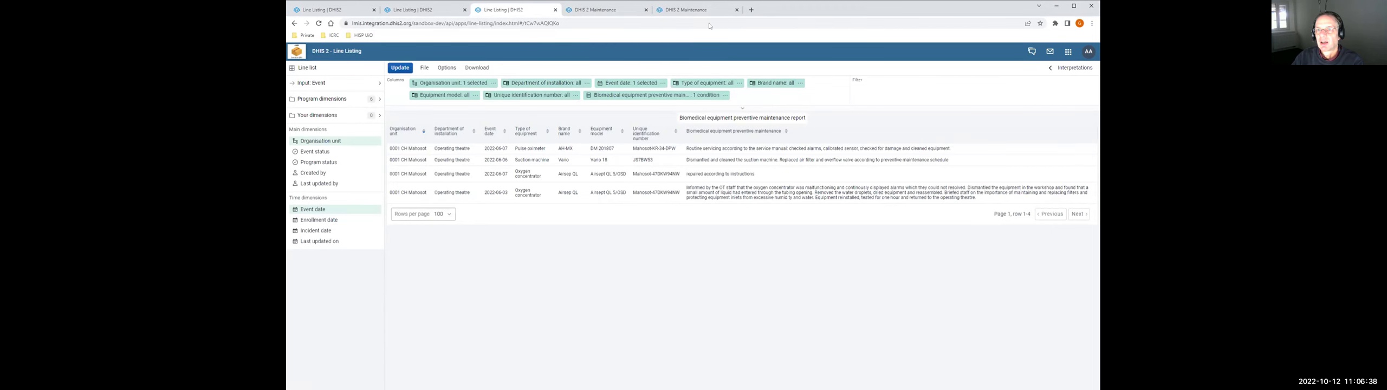
left_click(688, 9)
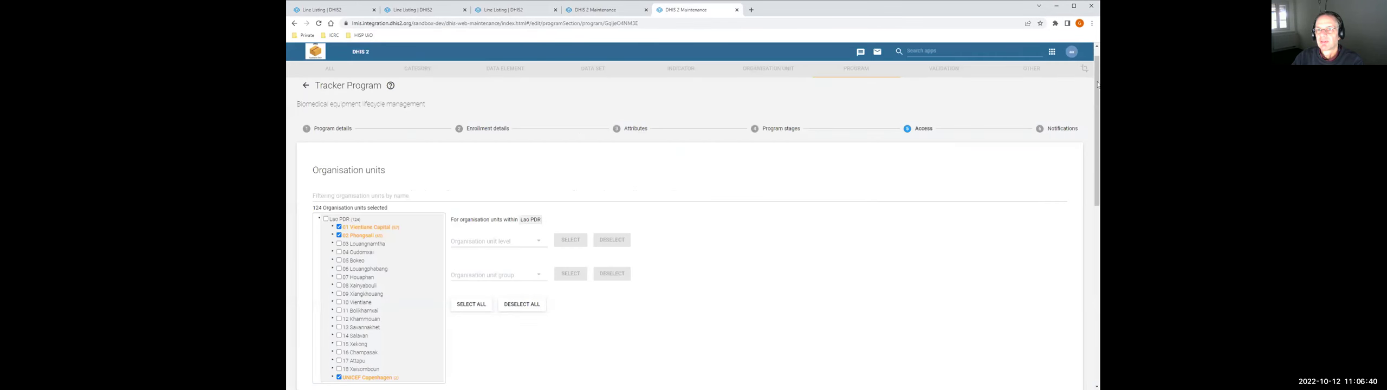
mouse_move(1051, 51)
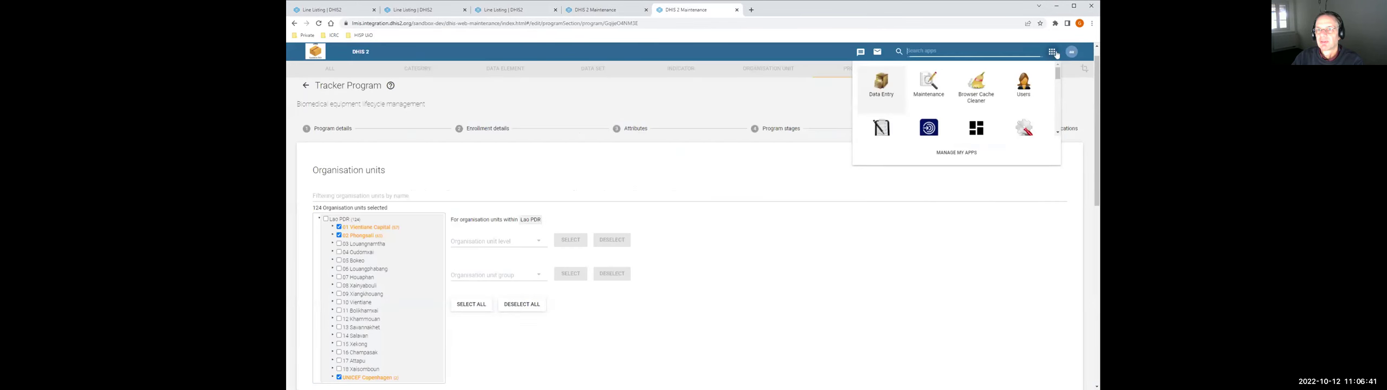
left_click(887, 143)
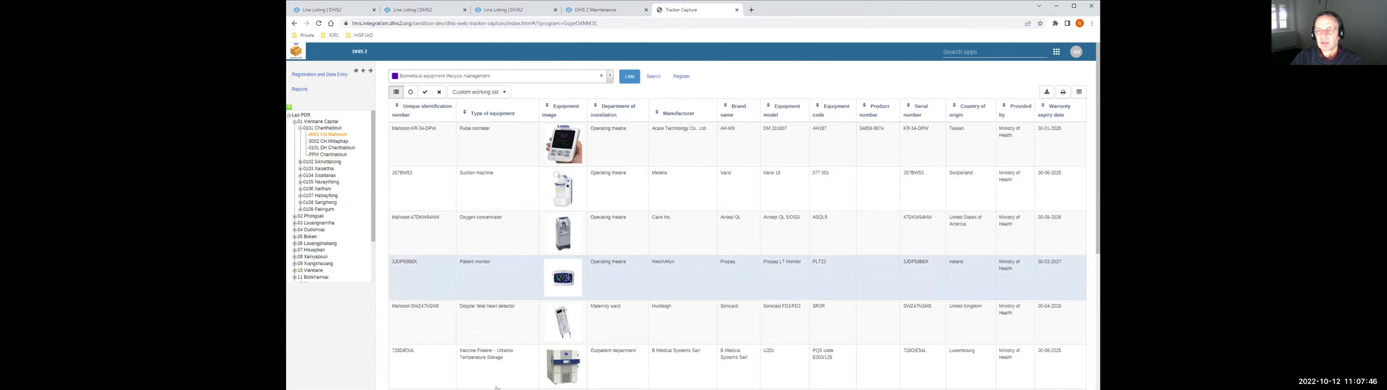
scroll(491, 336, "down", 3)
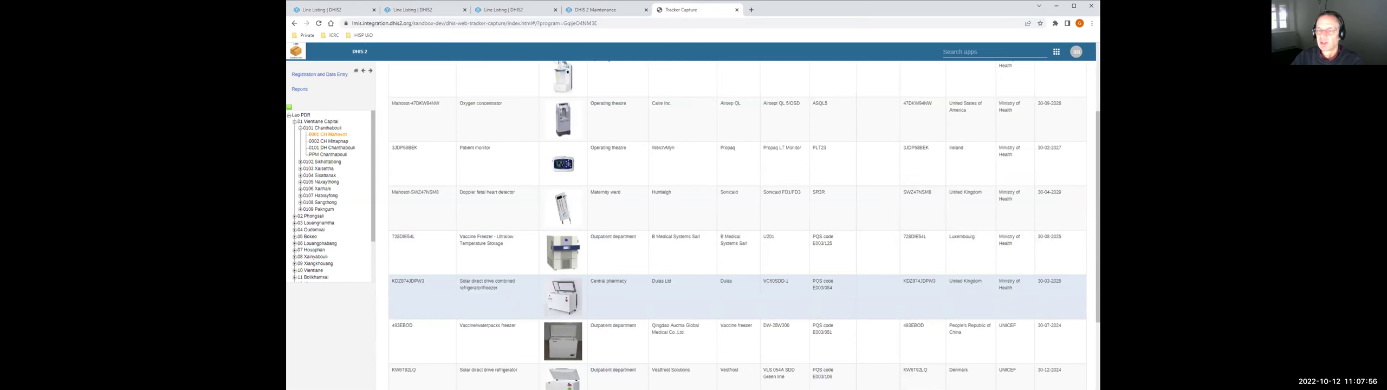
scroll(494, 291, "up", 3)
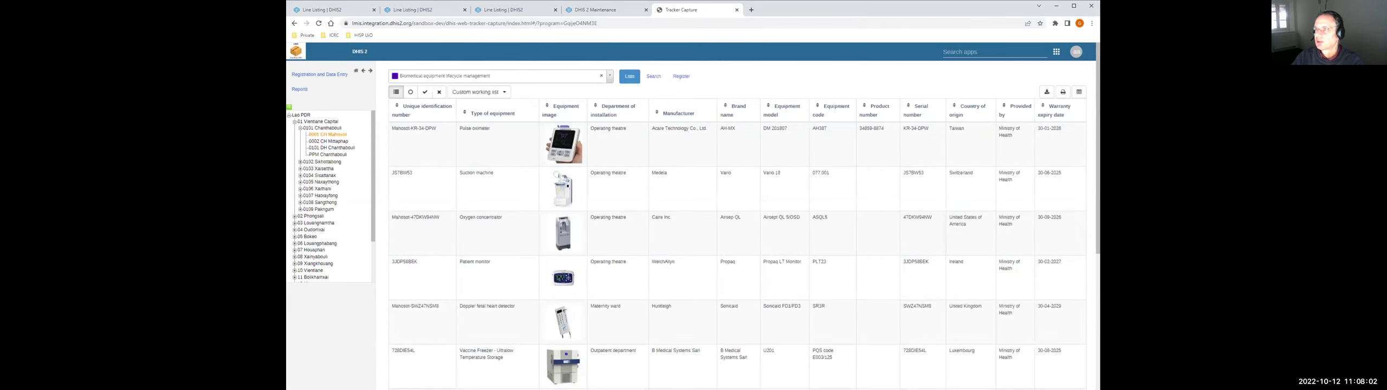
Restore the browser window from its maximized size and look further down the biomedical equipment list
double_click(967, 12)
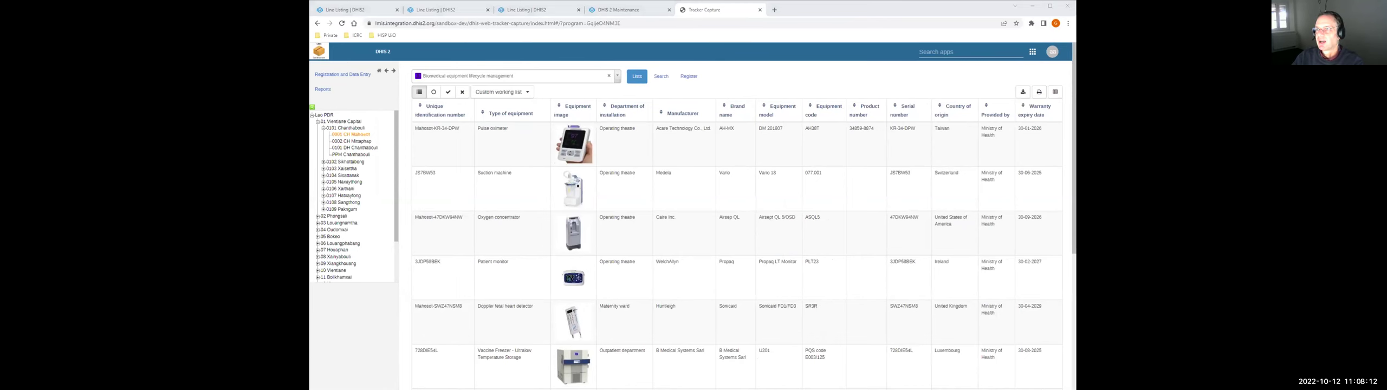
left_click(804, 2)
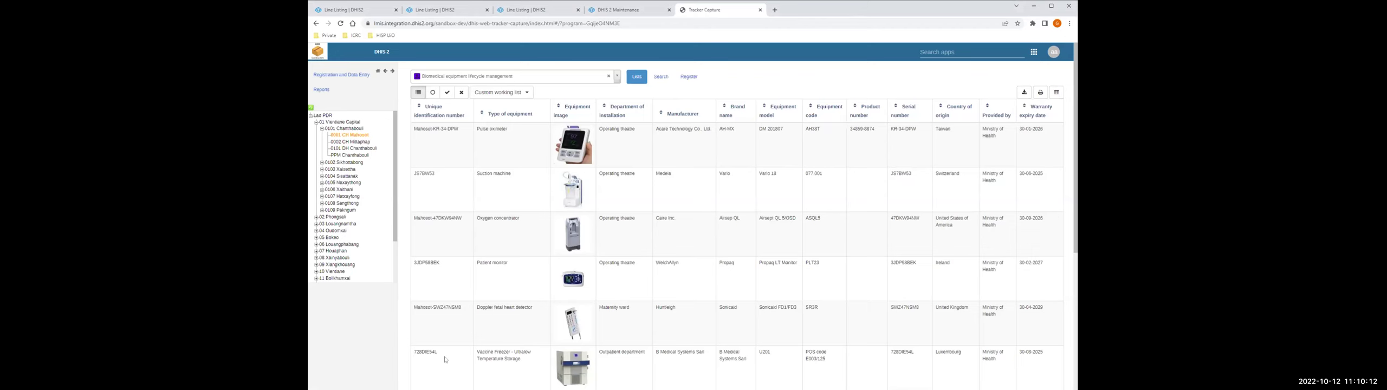
scroll(530, 324, "down", 1)
scroll(530, 319, "down", 3)
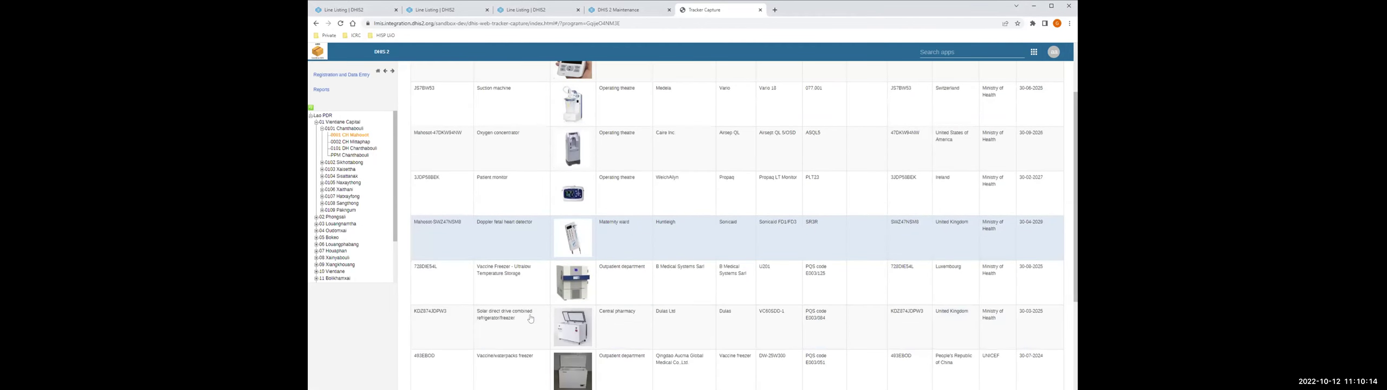